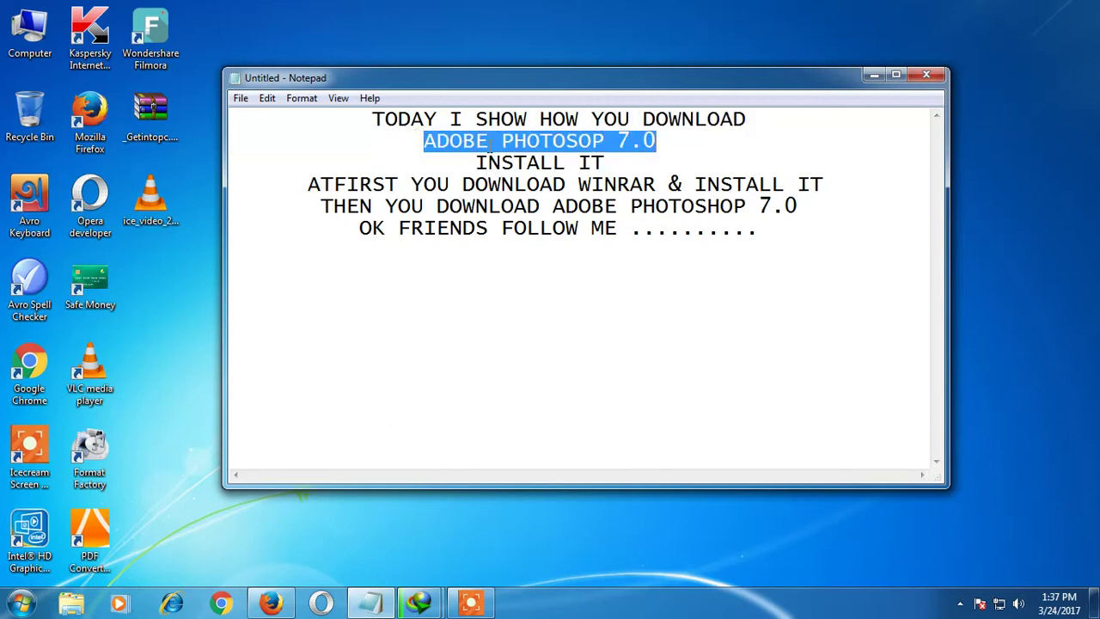
# - Review the Notepad line about first downloading and installing WinRAR
pyautogui.click(810, 155)
pyautogui.moveTo(334, 185); pyautogui.dragTo(657, 185)
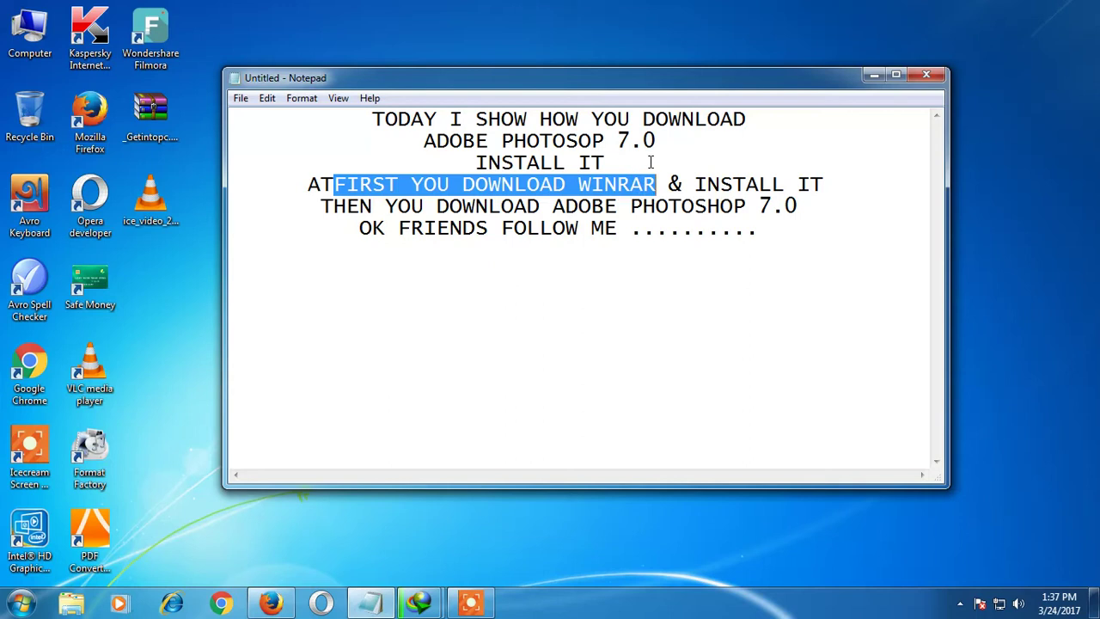
pyautogui.click(651, 162)
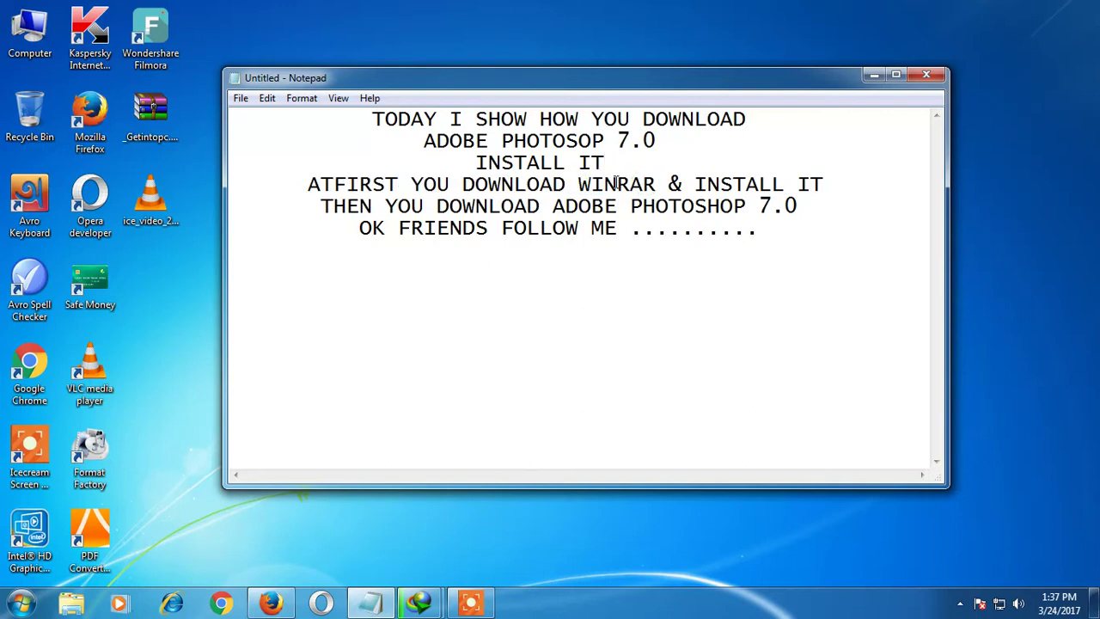
pyautogui.moveTo(464, 184); pyautogui.dragTo(667, 184)
pyautogui.click(636, 161)
pyautogui.moveTo(463, 184); pyautogui.dragTo(666, 184)
pyautogui.click(643, 163)
pyautogui.moveTo(591, 184); pyautogui.dragTo(823, 184)
pyautogui.doubleClick(612, 183)
pyautogui.click(661, 163)
# - Switch to Firefox and look through the getintopc.com search results for winrar
pyautogui.click(270, 603)
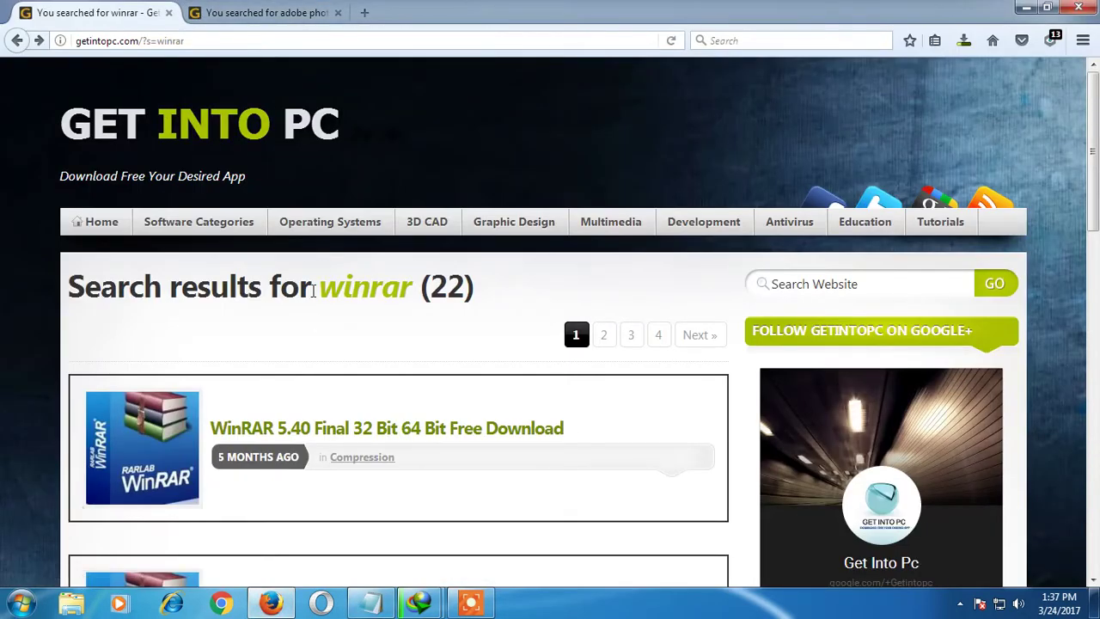
pyautogui.scroll(-3, 185, 284)
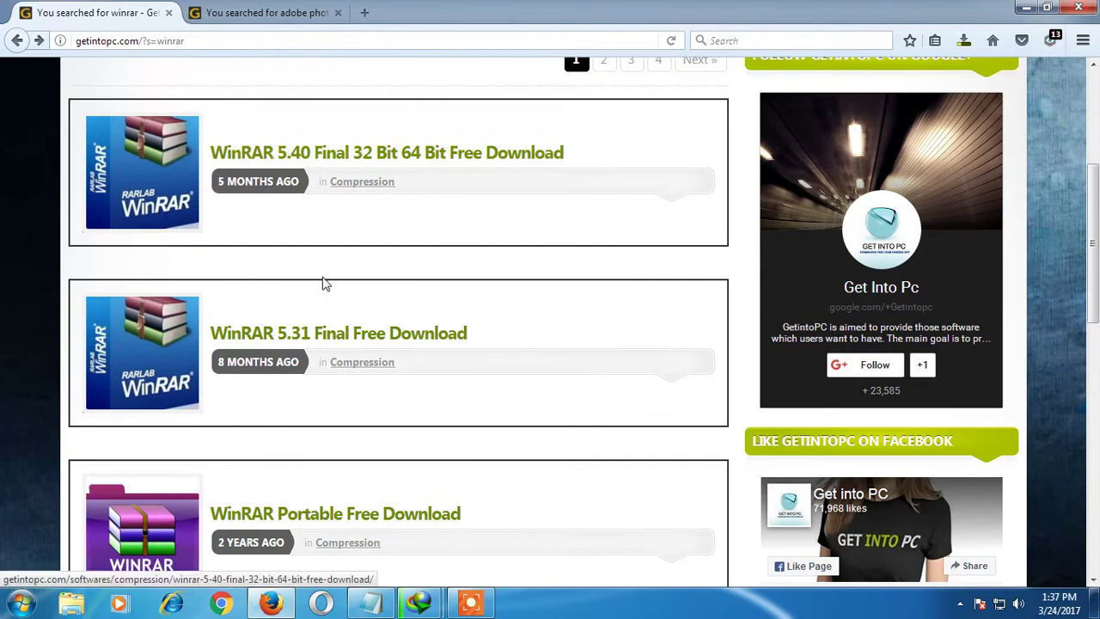
pyautogui.scroll(3, 224, 157)
pyautogui.scroll(-6, 335, 257)
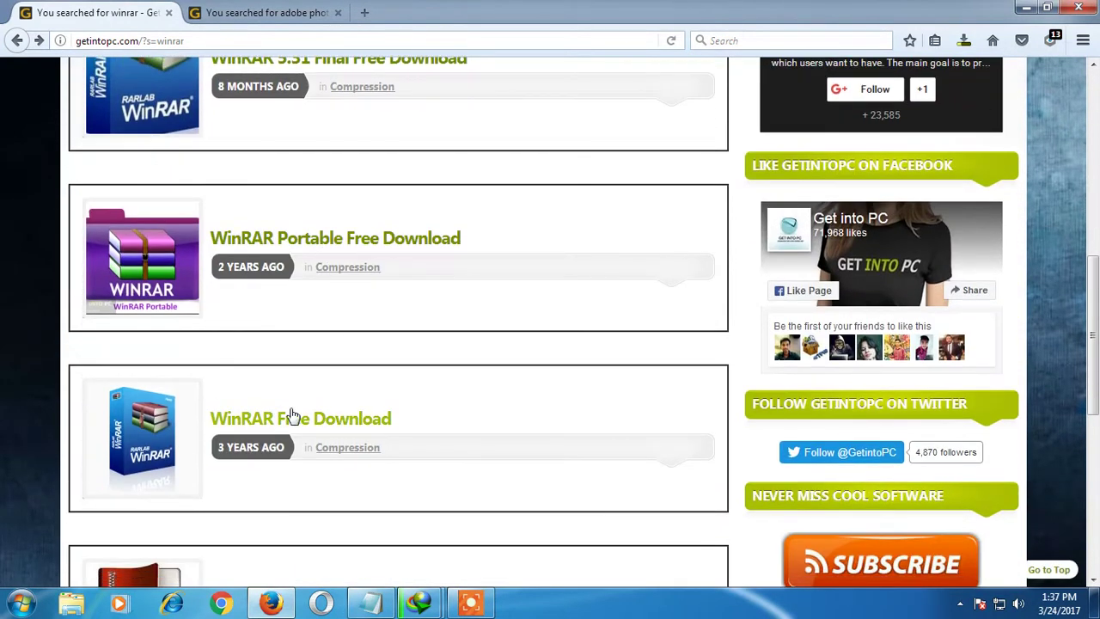
pyautogui.click(1029, 8)
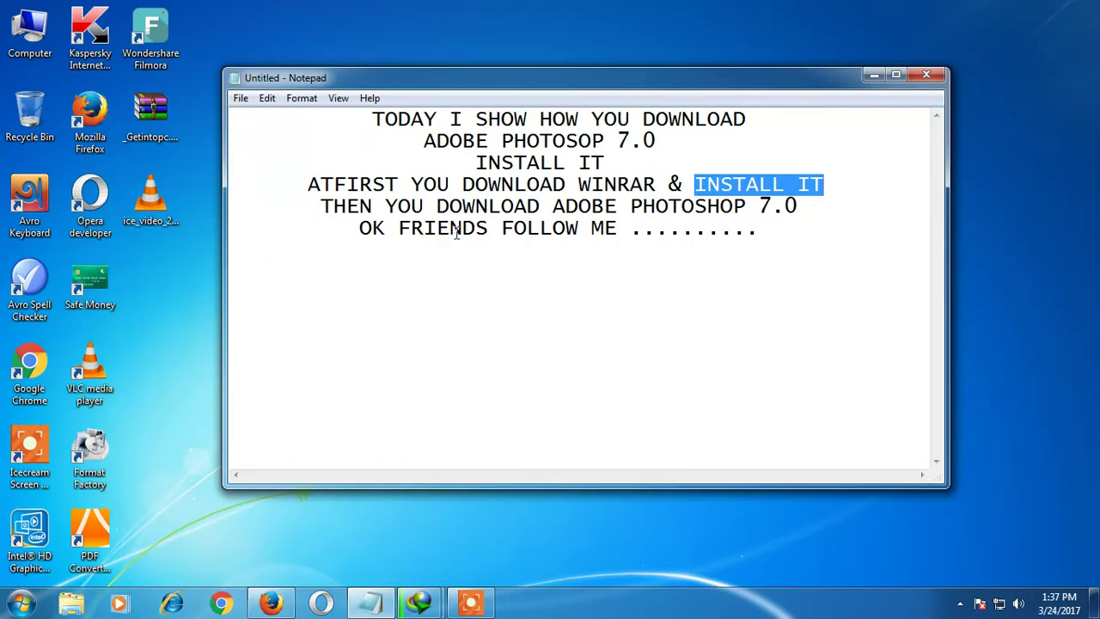
# - Review the Notepad line about downloading Adobe Photoshop 7.0
pyautogui.moveTo(318, 211); pyautogui.dragTo(811, 207)
pyautogui.click(812, 206)
pyautogui.moveTo(554, 208); pyautogui.dragTo(800, 206)
pyautogui.click(829, 214)
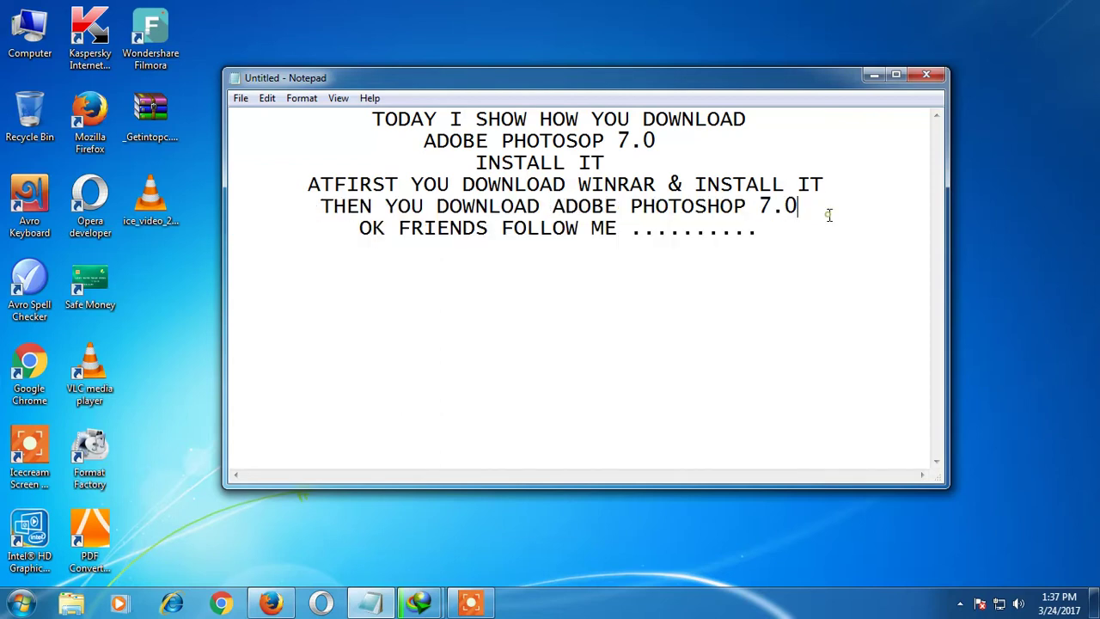
# - Switch to Firefox and look through the getintopc.com search results for adobe photoshop 7.0
pyautogui.click(271, 602)
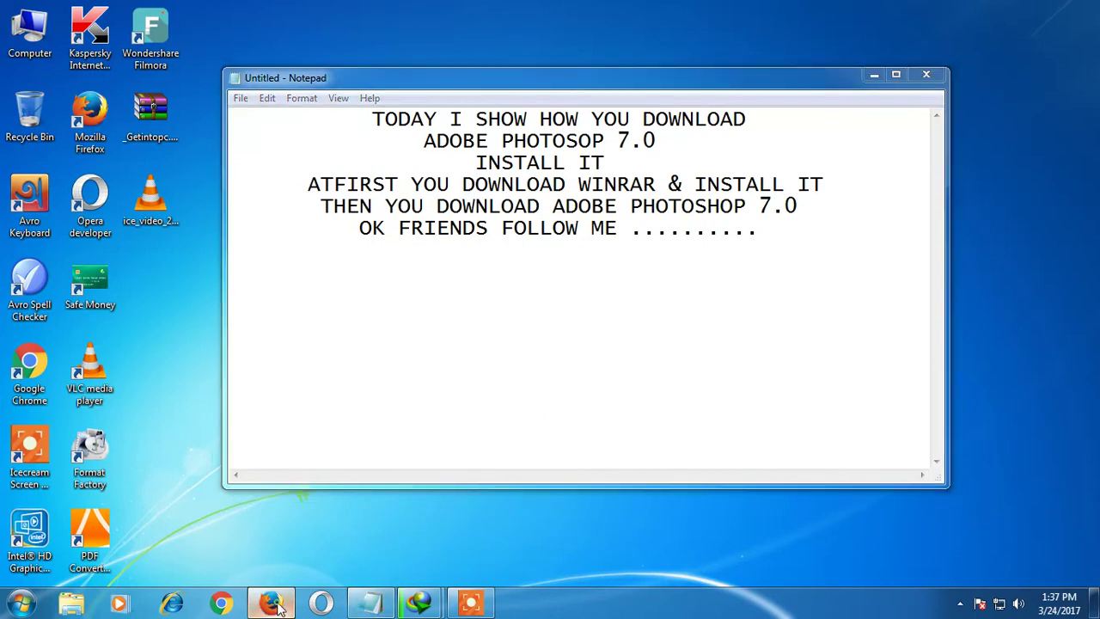
pyautogui.click(263, 13)
pyautogui.scroll(20, 220, 268)
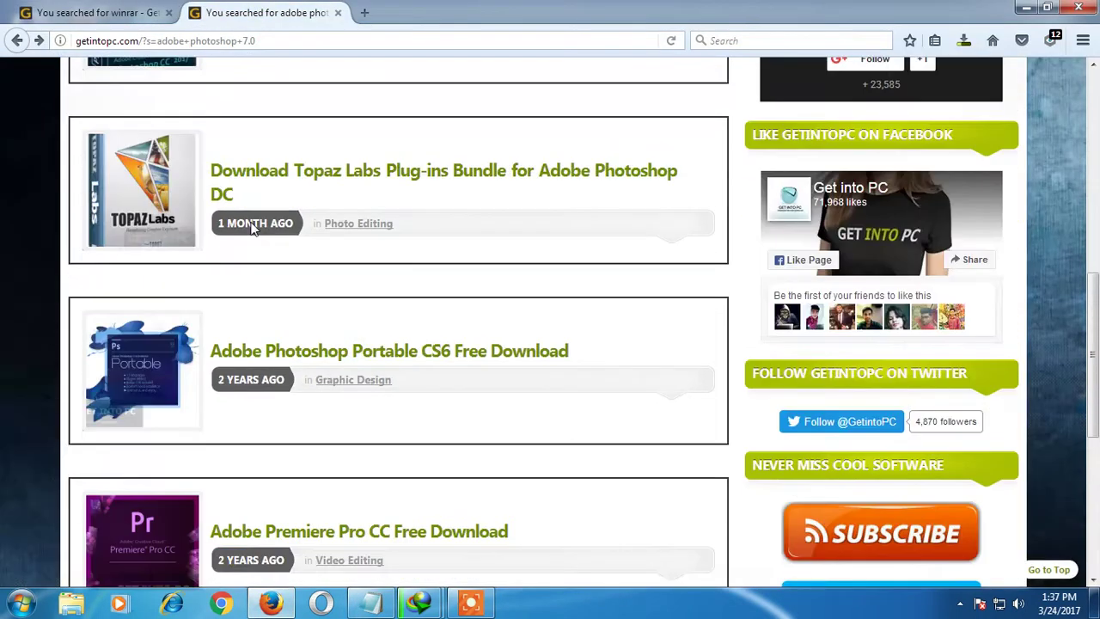
pyautogui.scroll(-20, 382, 295)
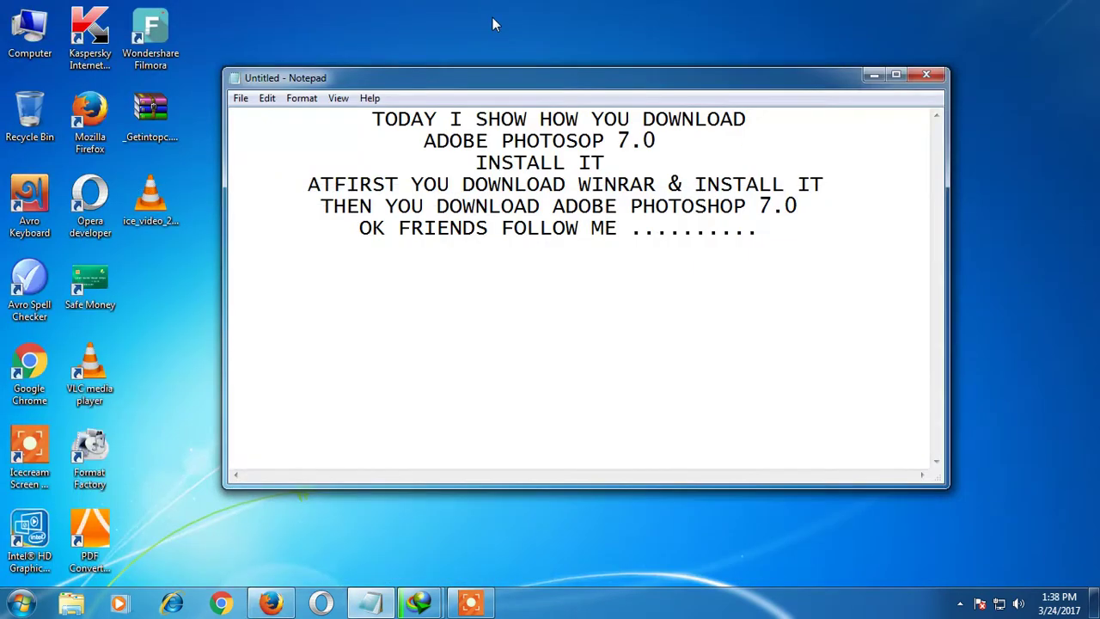
# - Open the _Getintopc.com_Adobe_Photoshop_7.rar archive from the desktop in WinRAR and view the contents of the application file inside it
pyautogui.moveTo(360, 228); pyautogui.dragTo(754, 252)
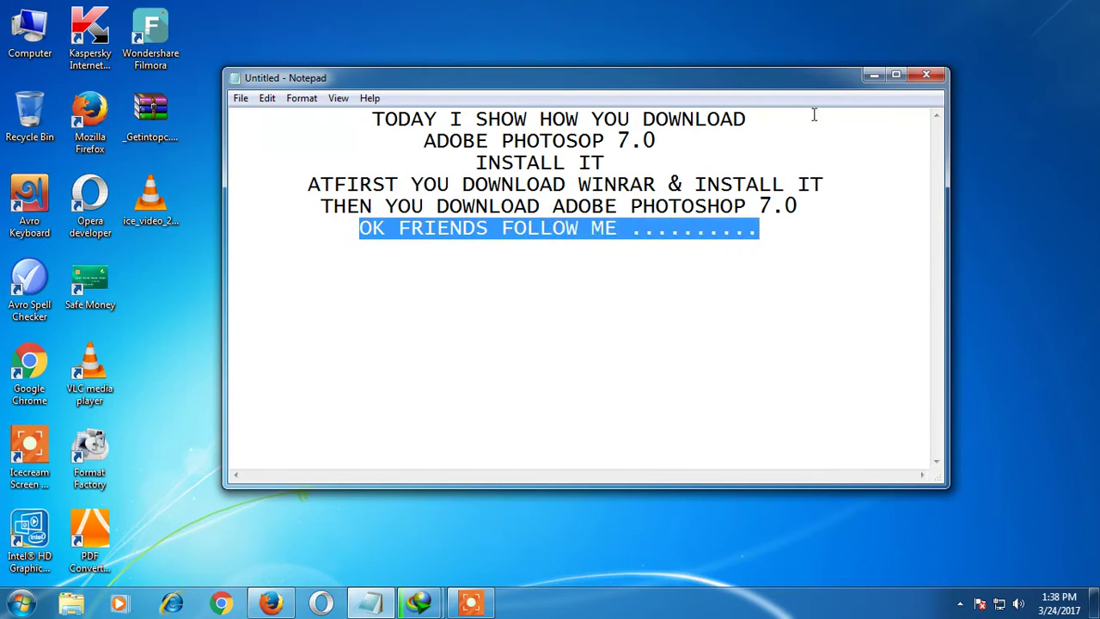
pyautogui.click(873, 75)
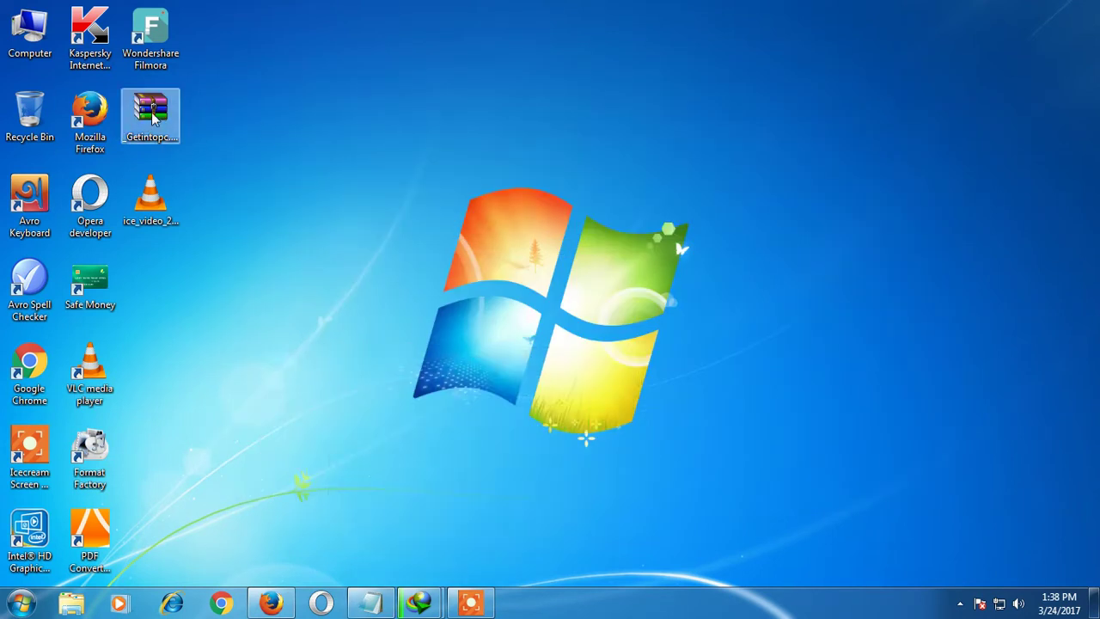
pyautogui.doubleClick(152, 116)
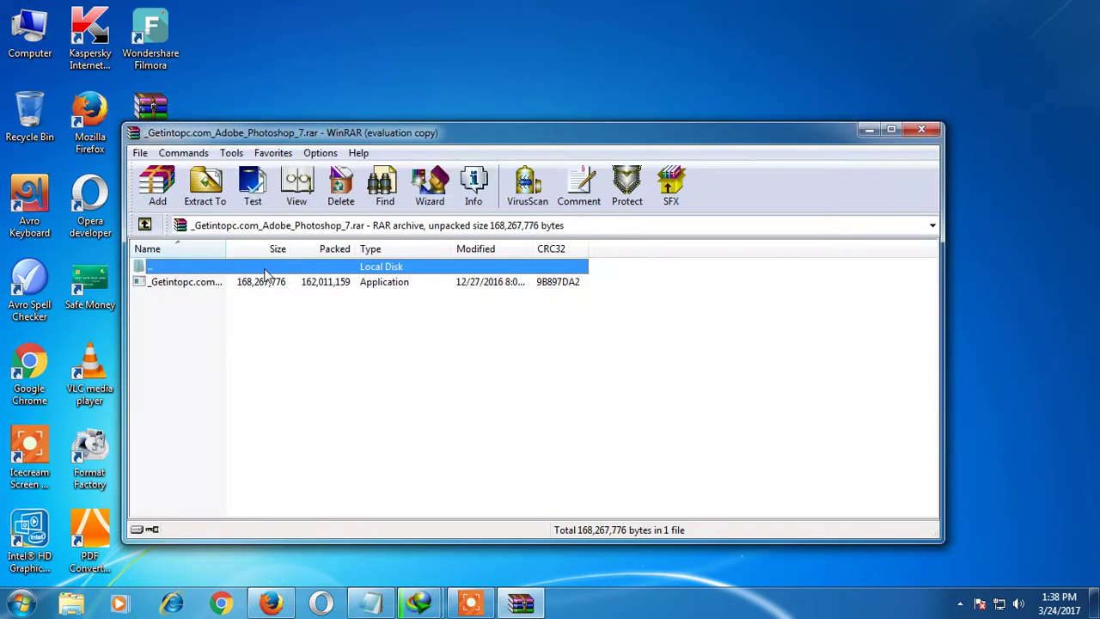
pyautogui.rightClick(212, 285)
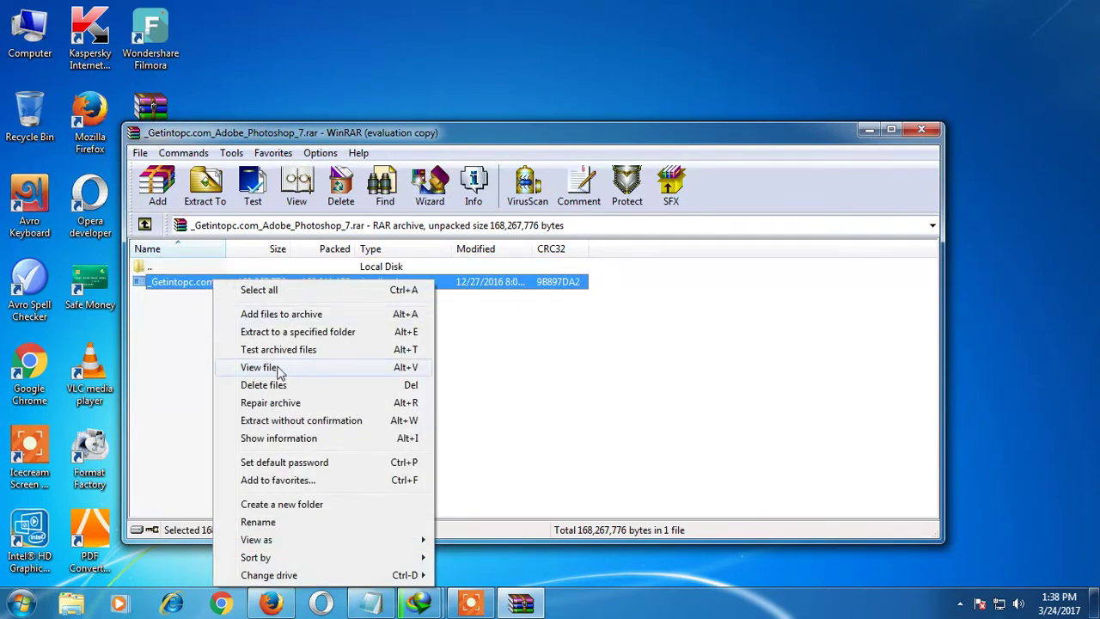
pyautogui.click(487, 383)
pyautogui.rightClick(241, 283)
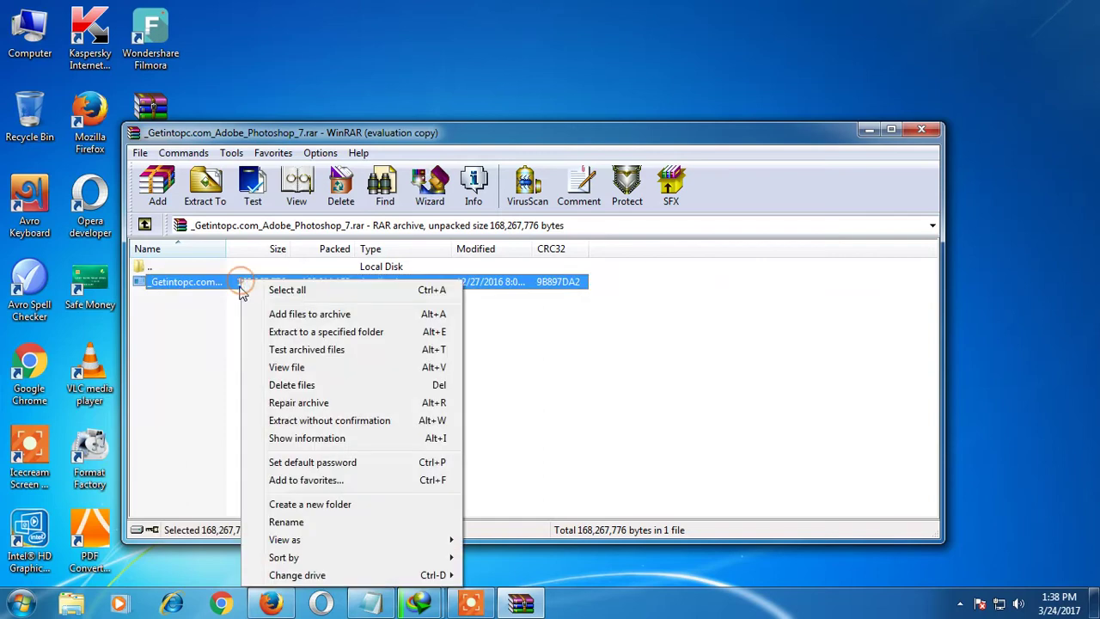
pyautogui.click(333, 371)
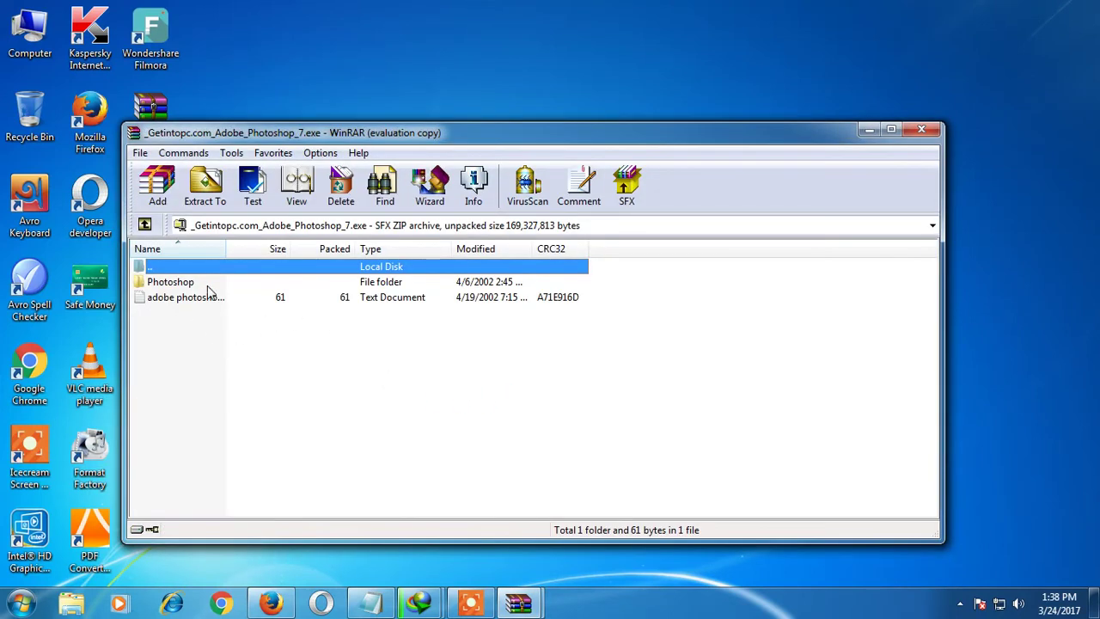
# - View the Adobe Photoshop serial text document in the archive and close it again
pyautogui.click(174, 298)
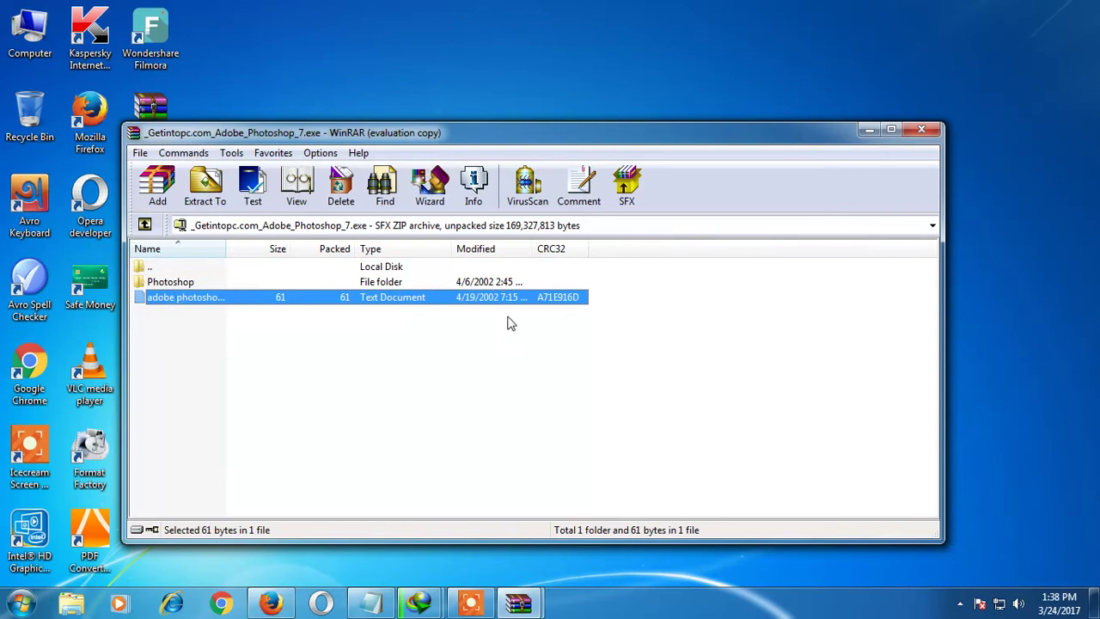
pyautogui.doubleClick(266, 301)
pyautogui.click(968, 74)
# - Run Setup.exe from the archive's Photoshop folder
pyautogui.doubleClick(172, 281)
pyautogui.scroll(-2, 215, 284)
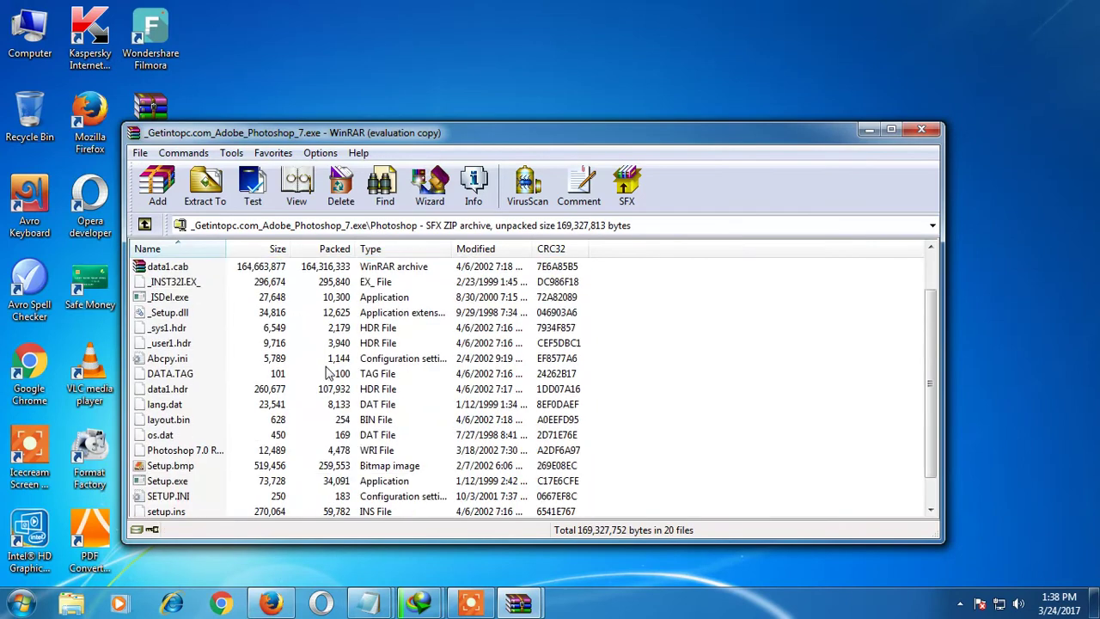
pyautogui.doubleClick(629, 137)
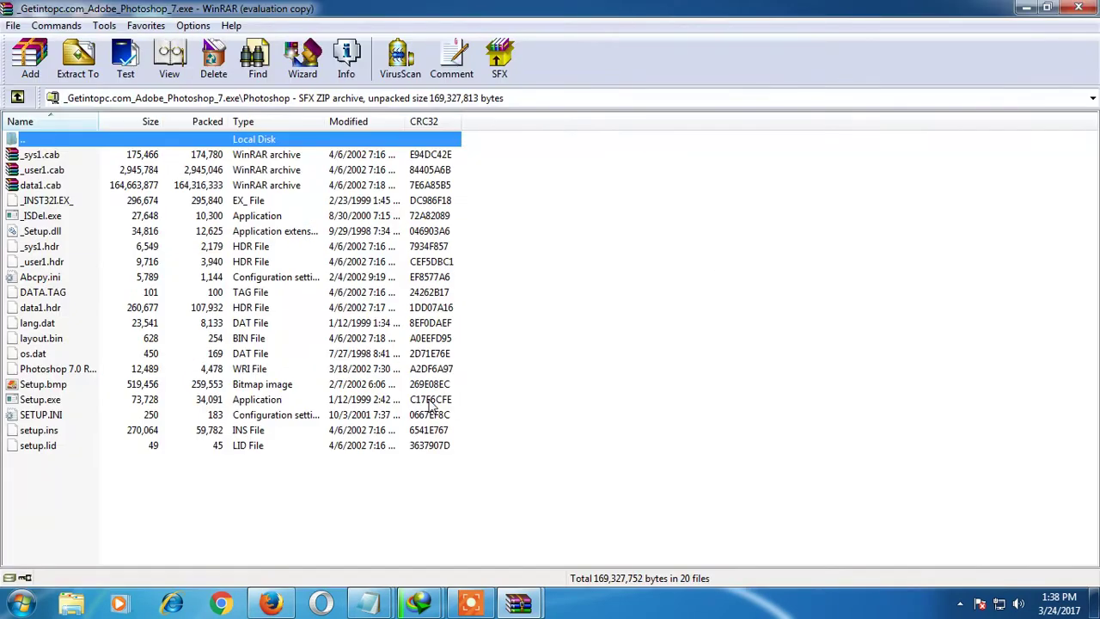
pyautogui.click(33, 401)
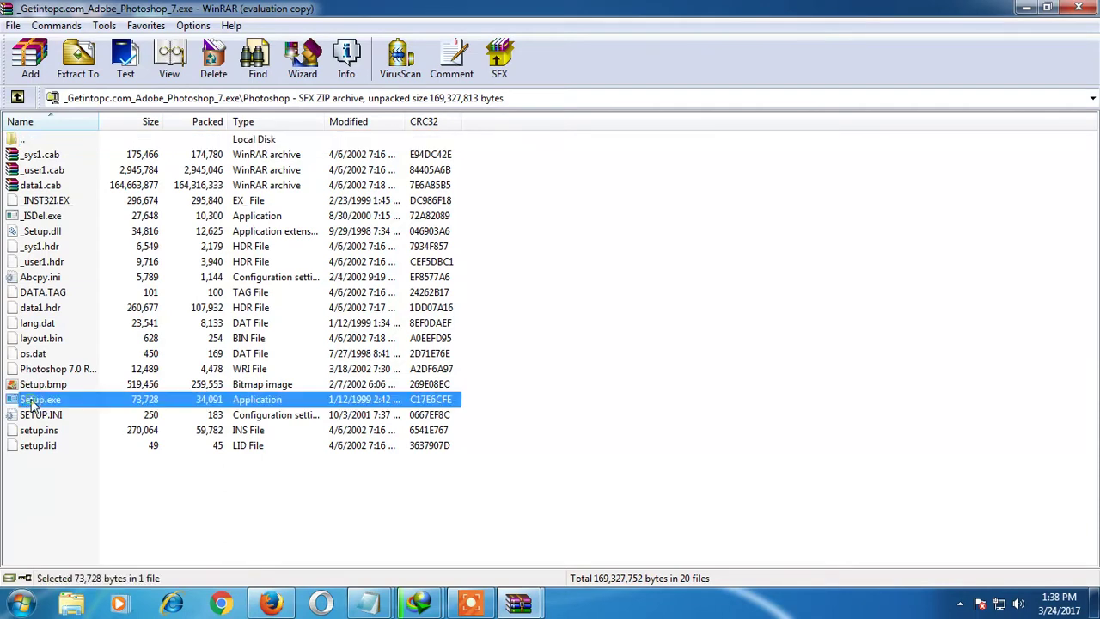
pyautogui.doubleClick(32, 402)
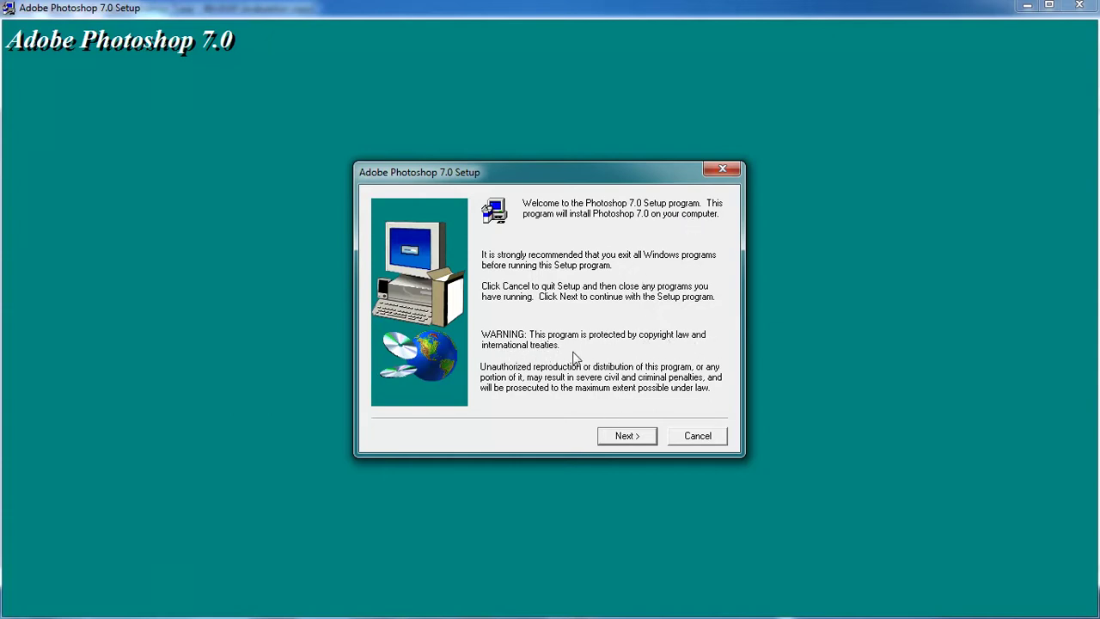
# - Proceed past the setup's welcome and information messages and choose US English for the license agreement
pyautogui.click(622, 437)
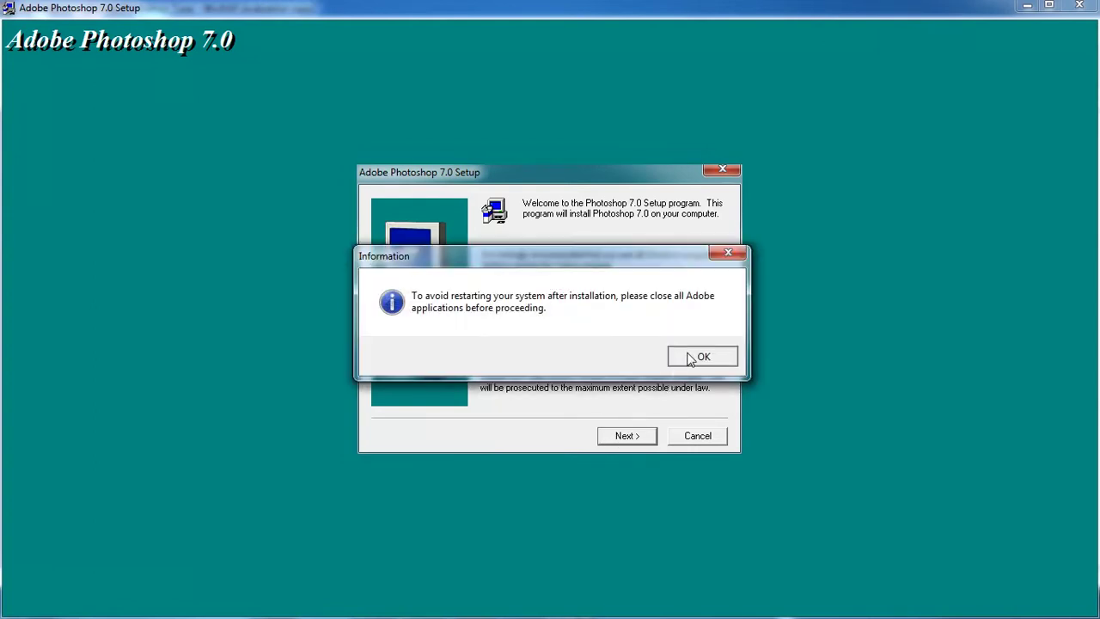
pyautogui.click(691, 357)
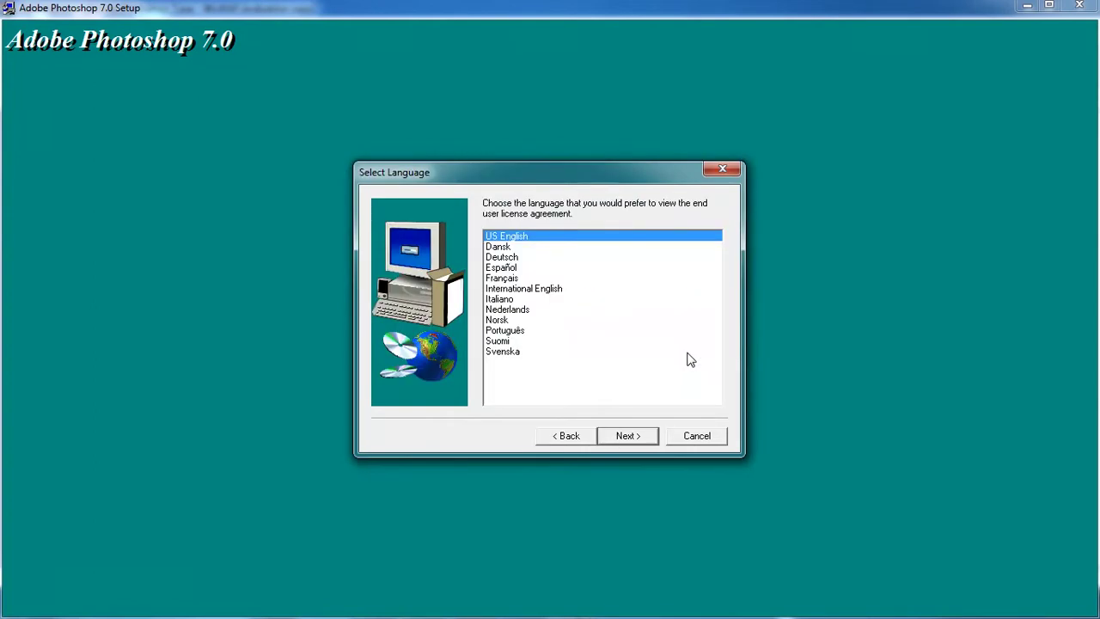
pyautogui.moveTo(518, 247); pyautogui.dragTo(522, 311)
pyautogui.click(525, 239)
pyautogui.click(624, 437)
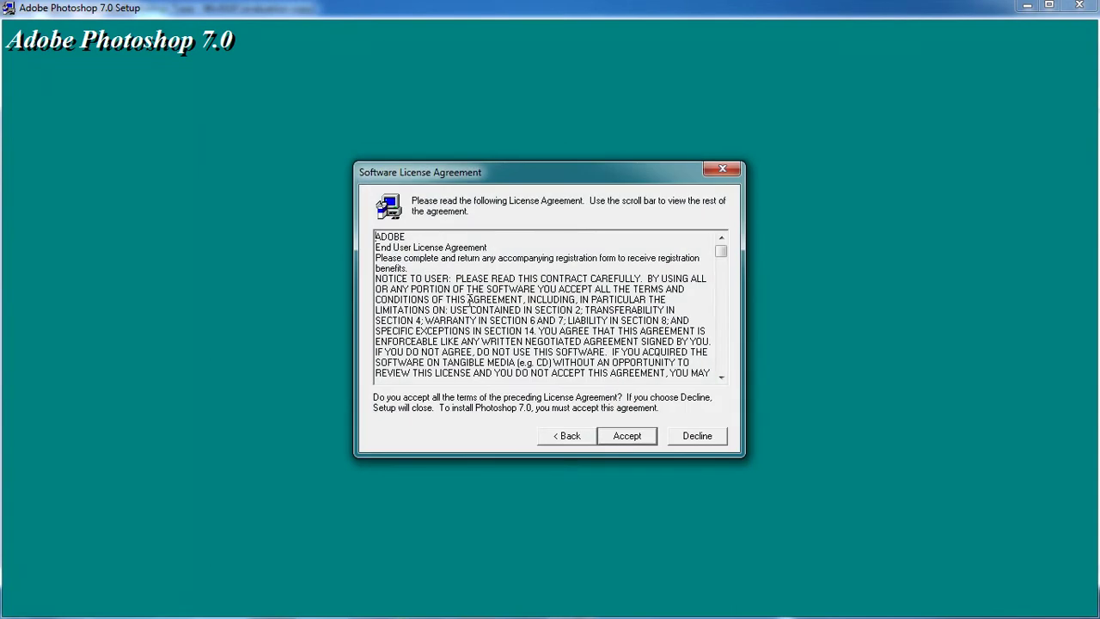
# - Accept the software license agreement and set the product as registered to An Individual
pyautogui.moveTo(720, 262); pyautogui.dragTo(730, 378)
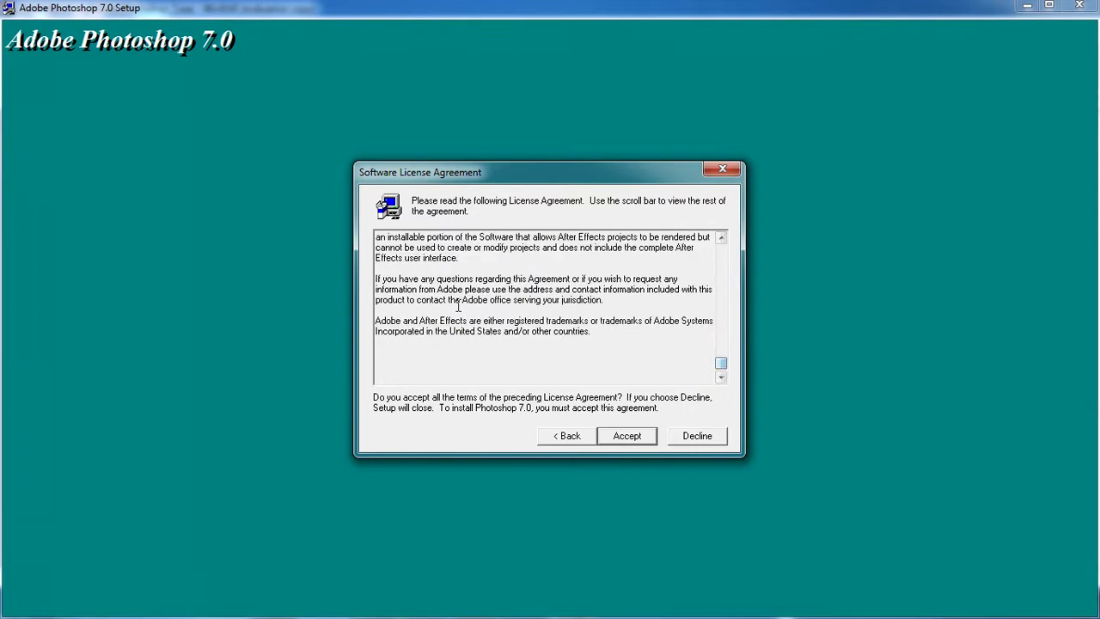
pyautogui.click(632, 436)
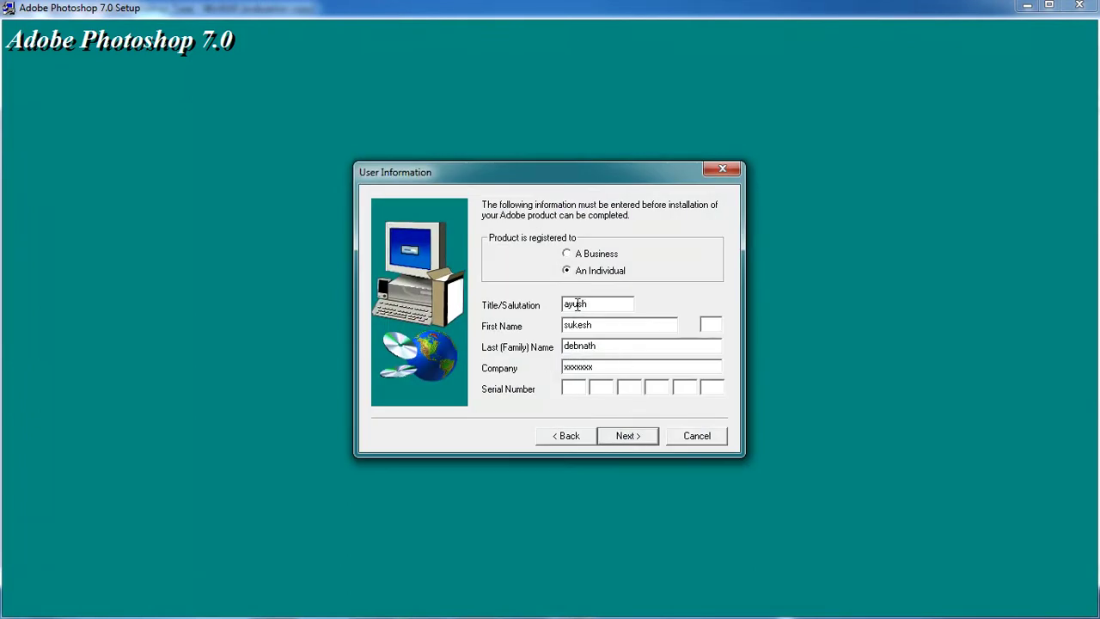
pyautogui.click(567, 271)
# - Switch to WinRAR and copy the serial number from the serial text document in the archive's root folder
pyautogui.click(1027, 6)
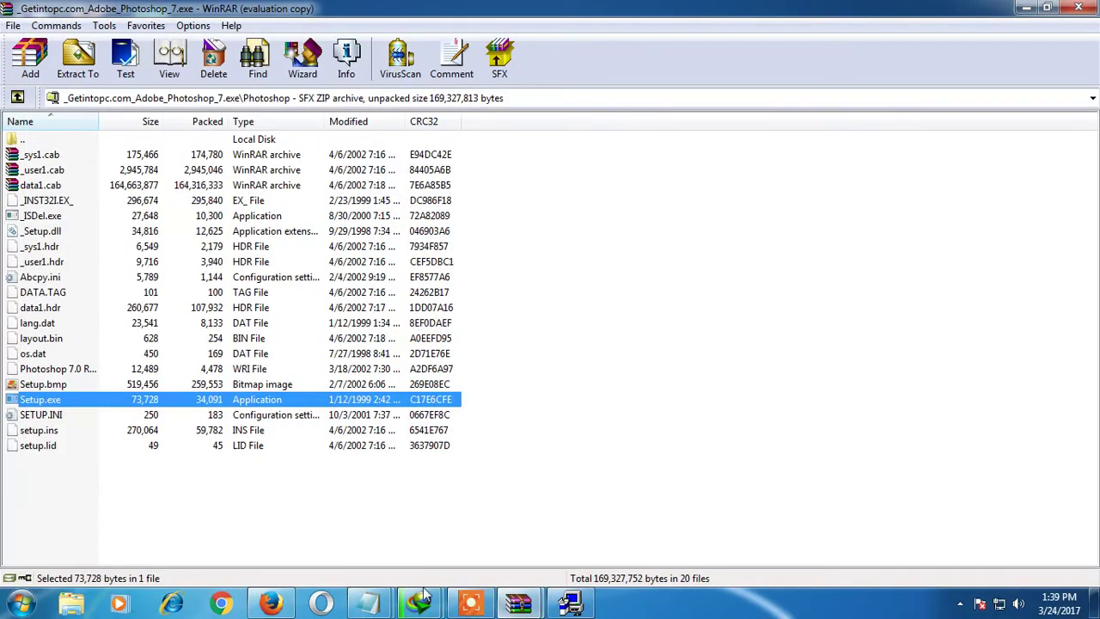
pyautogui.click(17, 98)
pyautogui.doubleClick(121, 173)
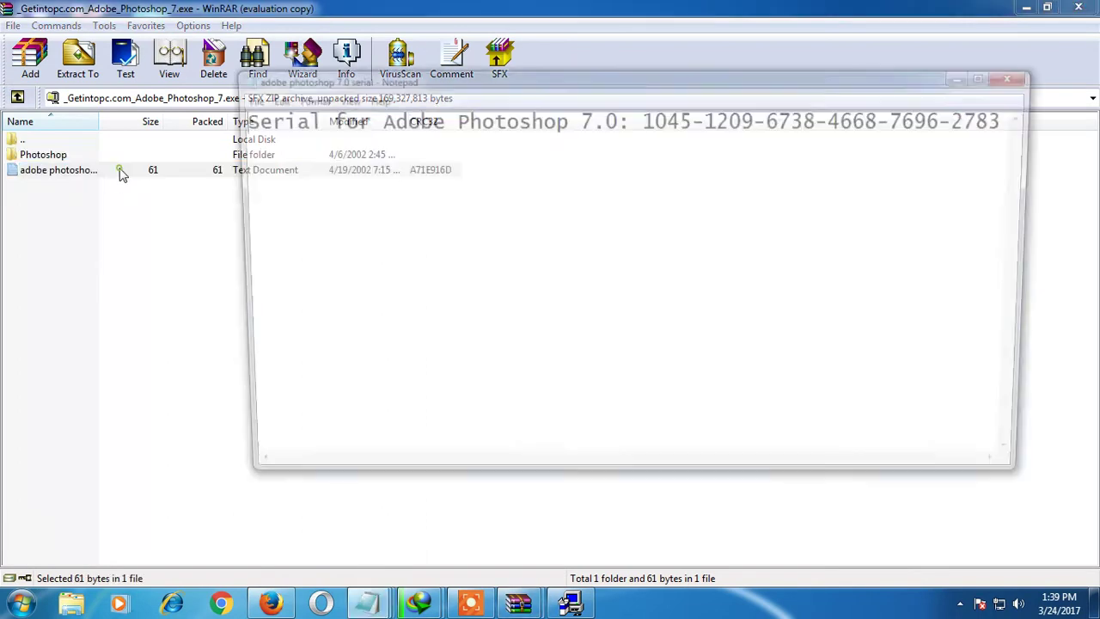
pyautogui.moveTo(644, 117); pyautogui.dragTo(1012, 138)
pyautogui.rightClick(871, 118)
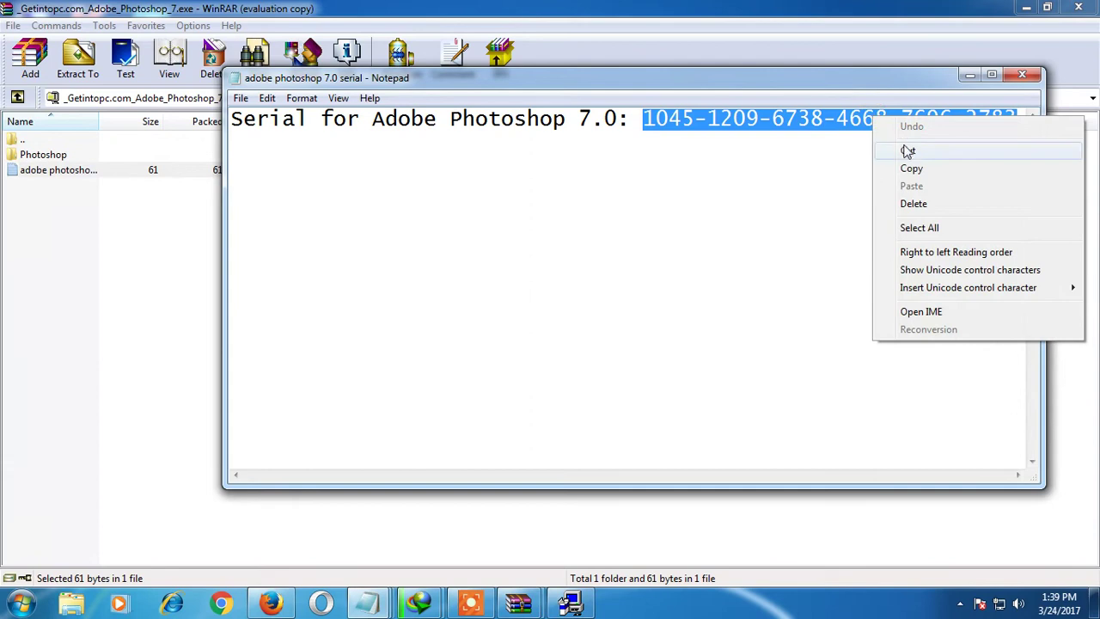
pyautogui.click(908, 167)
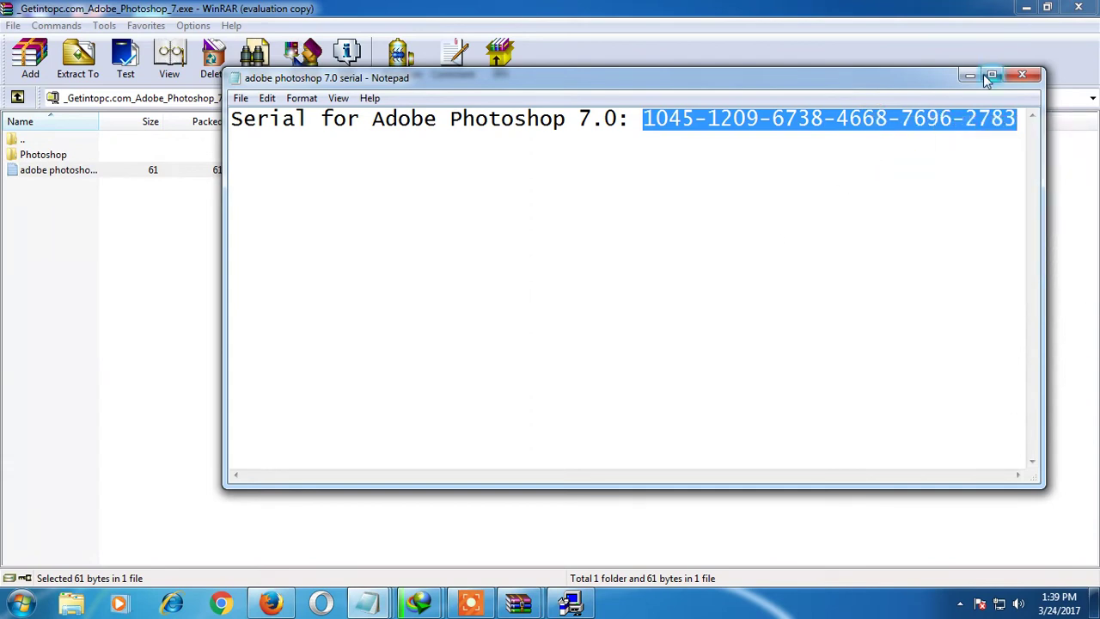
pyautogui.click(1022, 75)
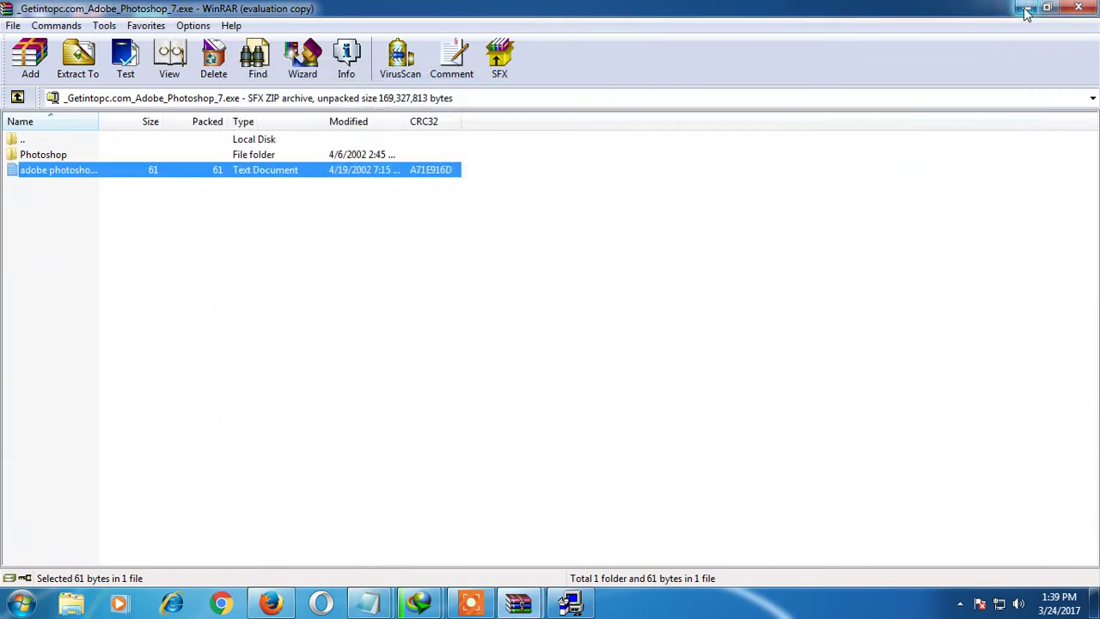
# - Return to the Adobe Photoshop 7.0 setup and paste the copied serial number into the first Serial Number field
pyautogui.click(1025, 13)
pyautogui.click(865, 131)
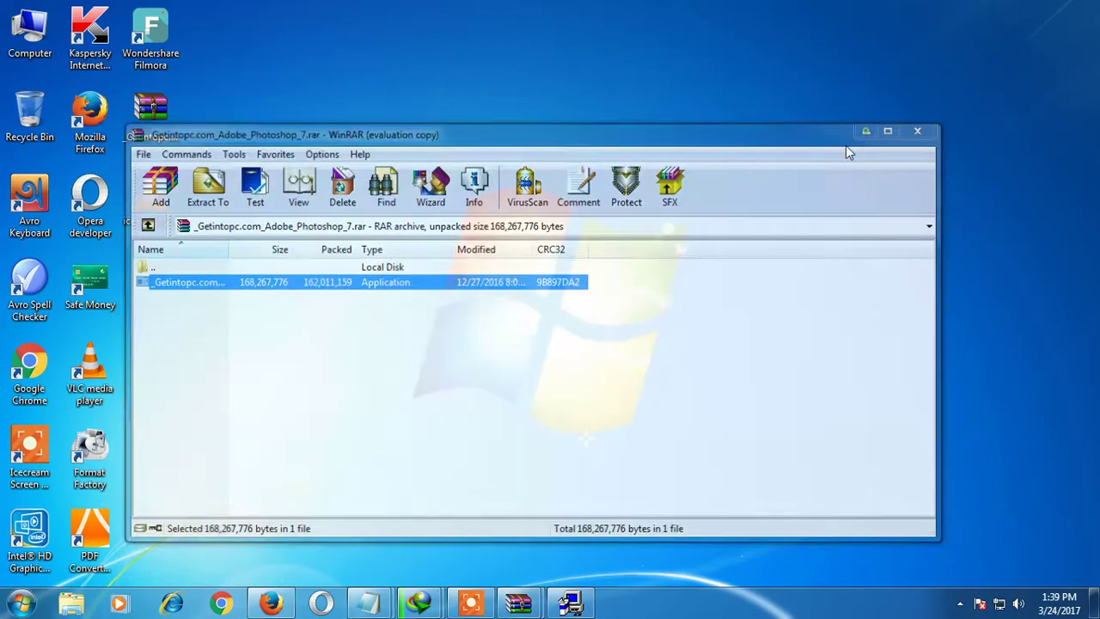
pyautogui.click(570, 603)
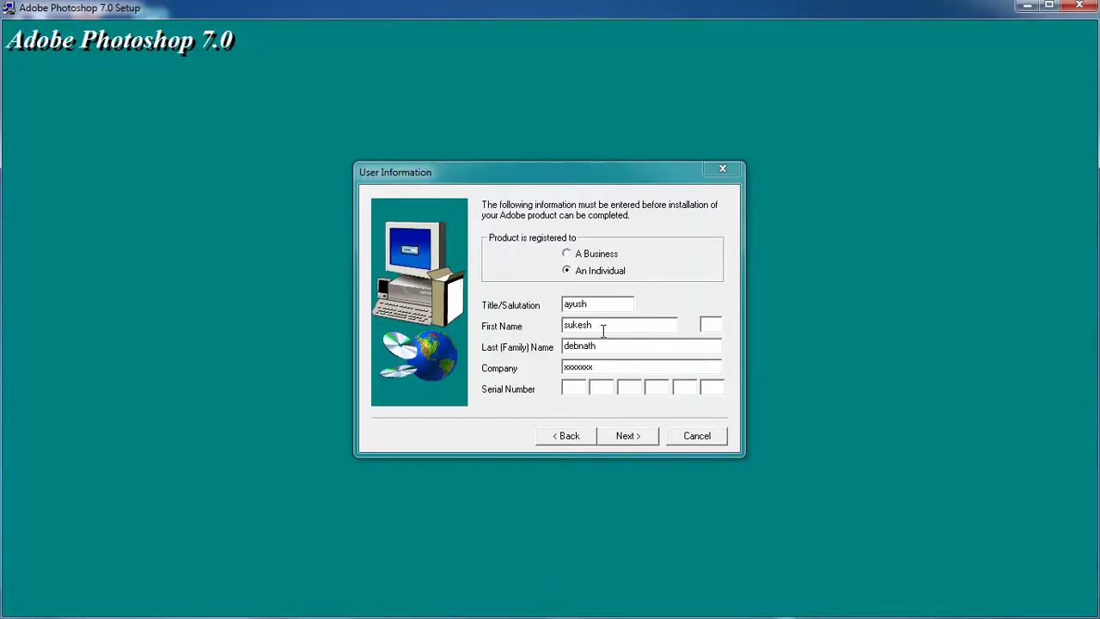
pyautogui.rightClick(571, 388)
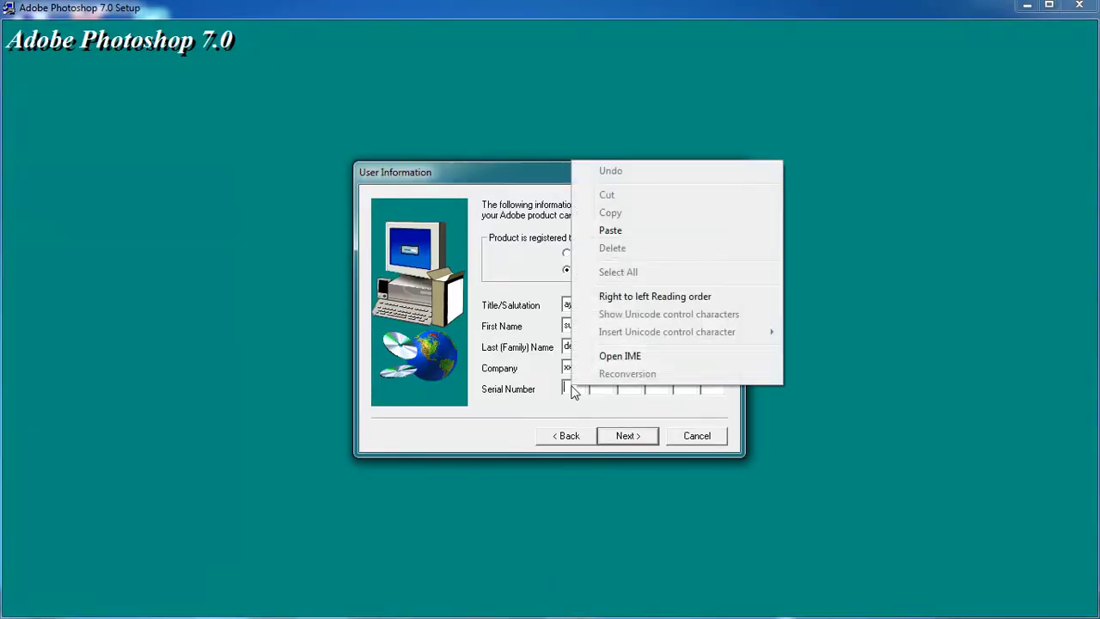
pyautogui.click(611, 231)
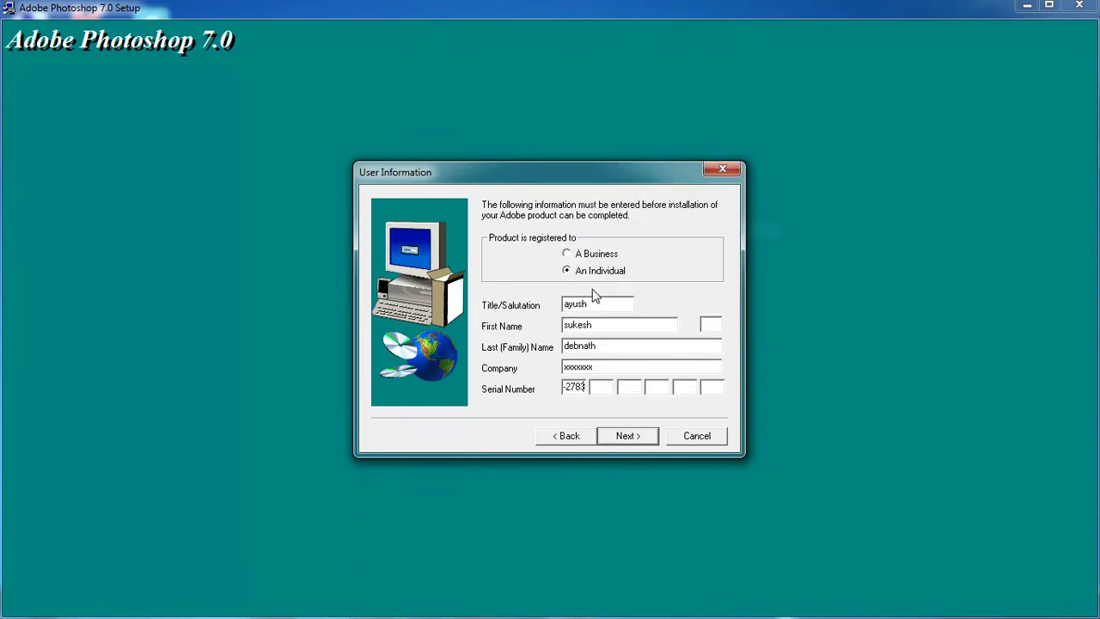
# - Submit and confirm the registration information, and choose the Custom setup type with the default destination folder
pyautogui.click(625, 441)
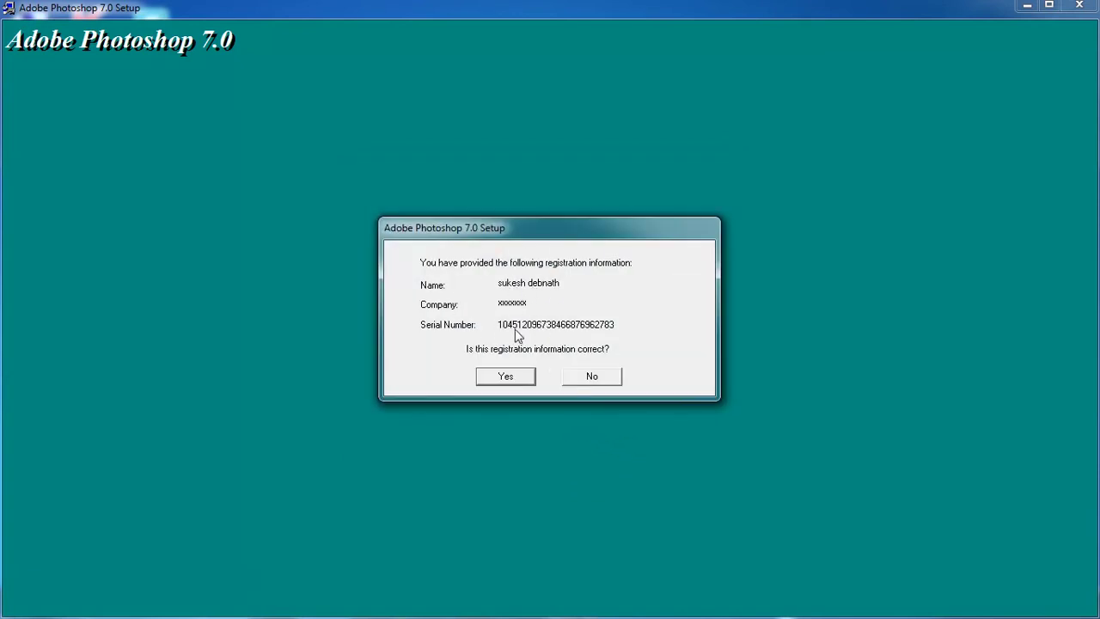
pyautogui.click(507, 378)
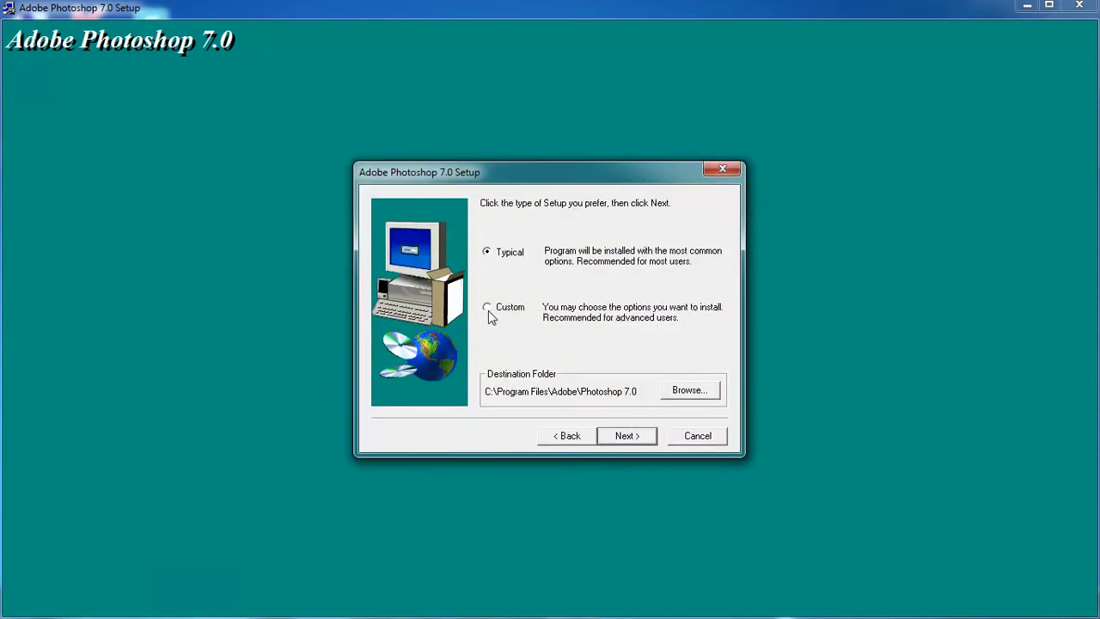
pyautogui.click(627, 435)
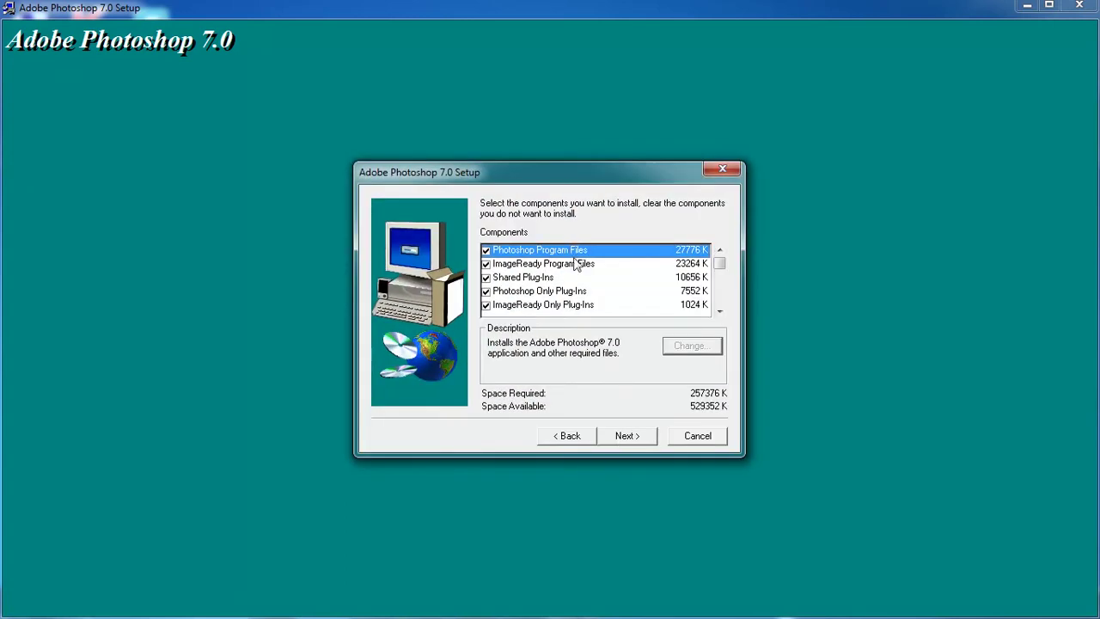
# - Include PDF Support for Asian Languages in the components to install and accept the default file type associations
pyautogui.moveTo(719, 266); pyautogui.dragTo(727, 306)
pyautogui.click(486, 291)
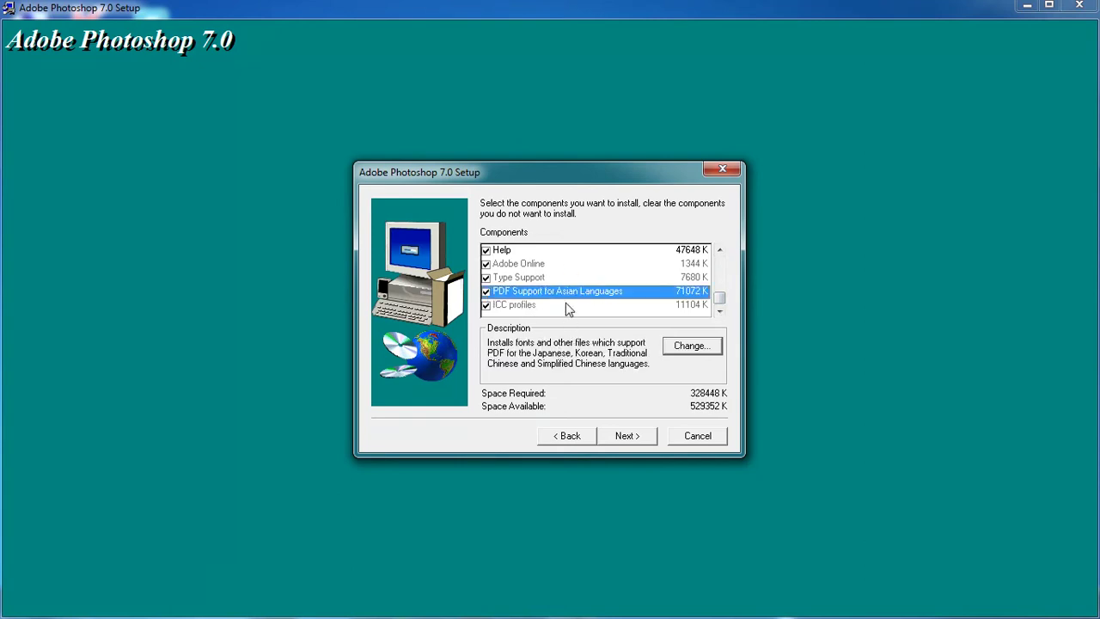
pyautogui.click(628, 437)
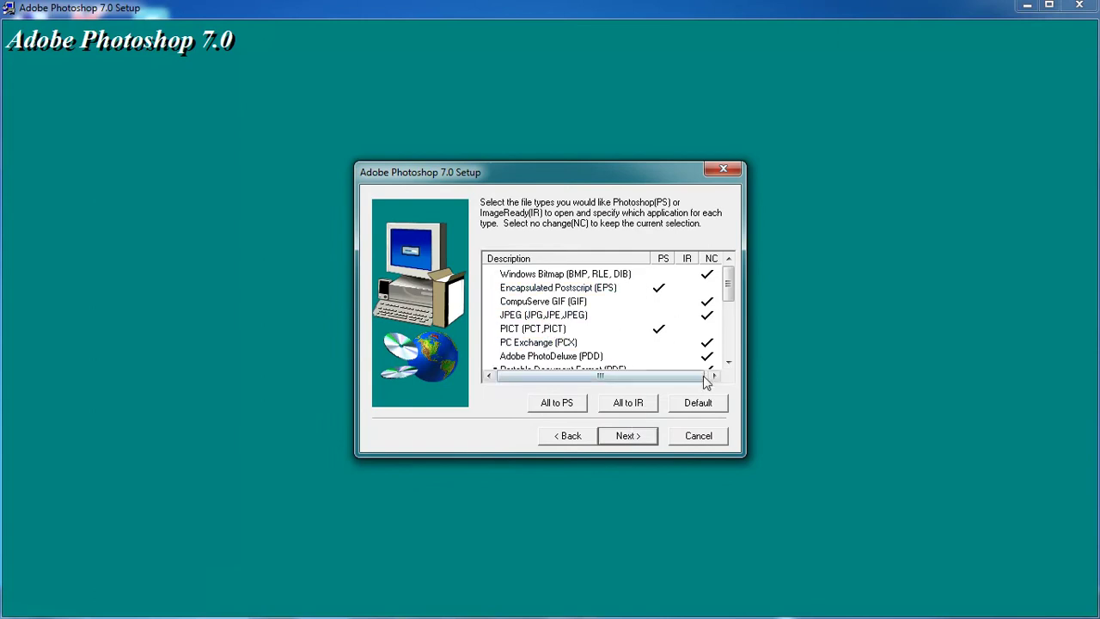
pyautogui.moveTo(727, 288); pyautogui.dragTo(722, 342)
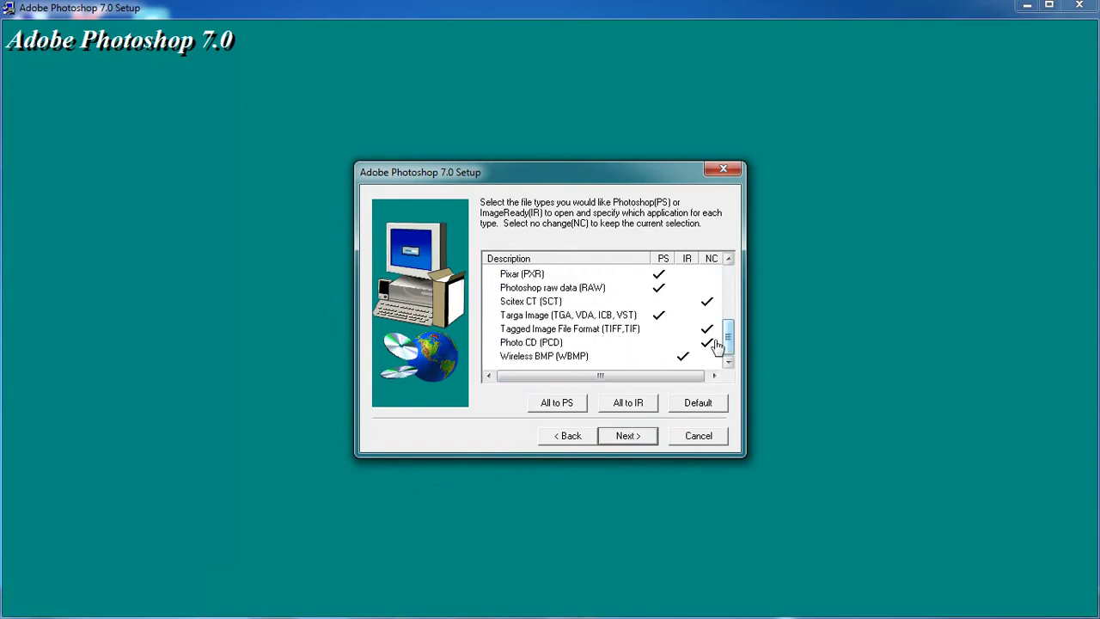
pyautogui.click(629, 436)
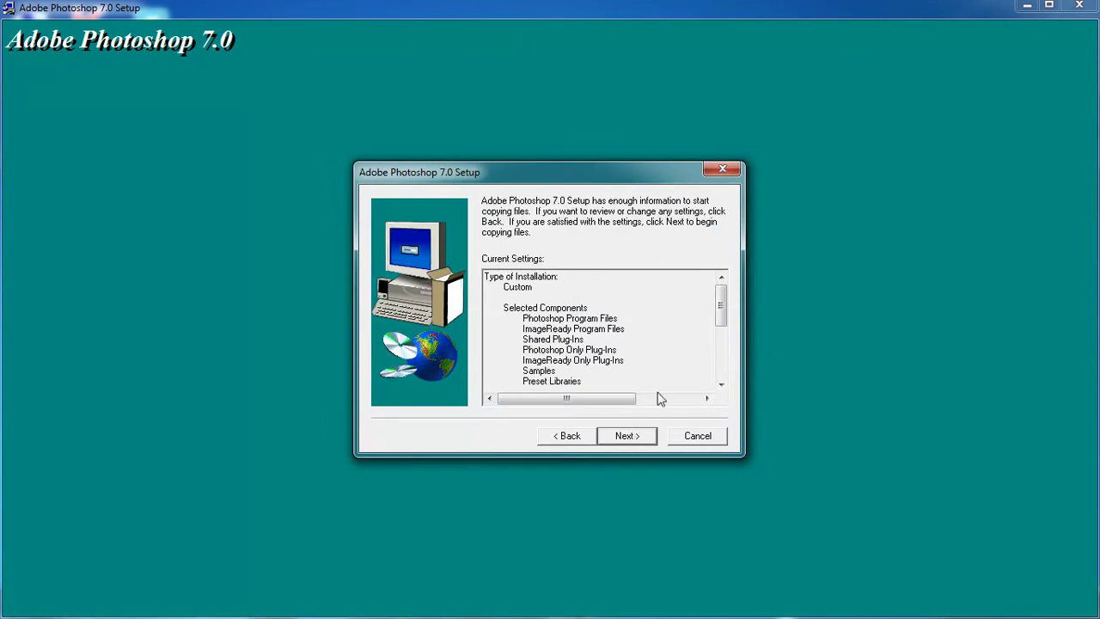
# - Review the current installation settings, from the selected components to the destination directory, and start copying the files
pyautogui.moveTo(721, 309)
pyautogui.mouseDown()
pyautogui.moveTo(721, 331)
pyautogui.moveTo(721, 305)
pyautogui.mouseUp()
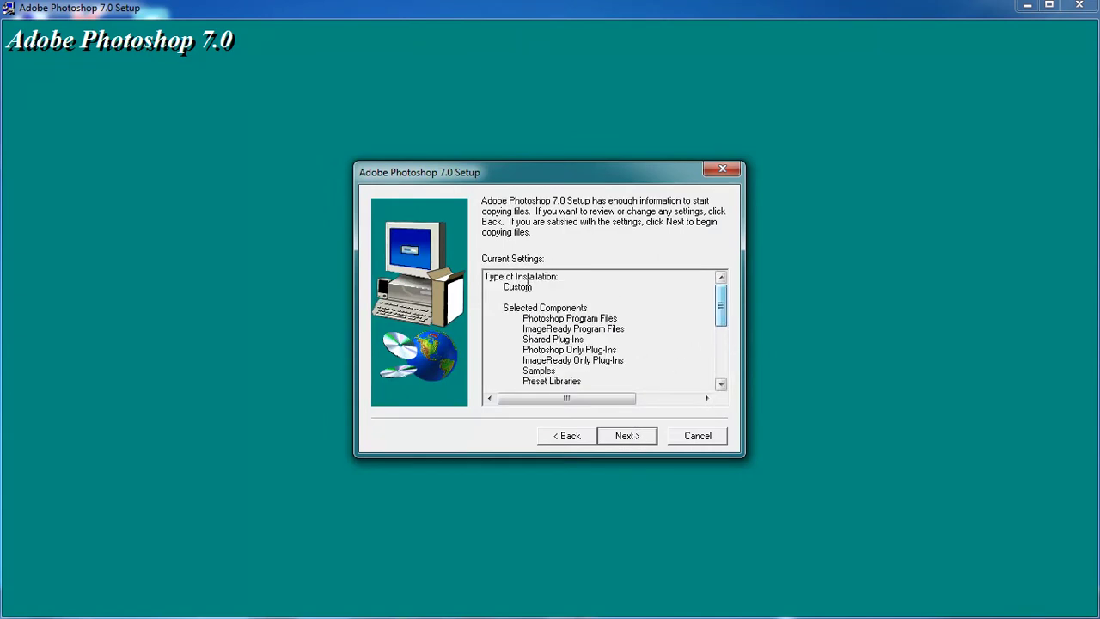
pyautogui.moveTo(525, 320); pyautogui.dragTo(688, 412)
pyautogui.click(698, 324)
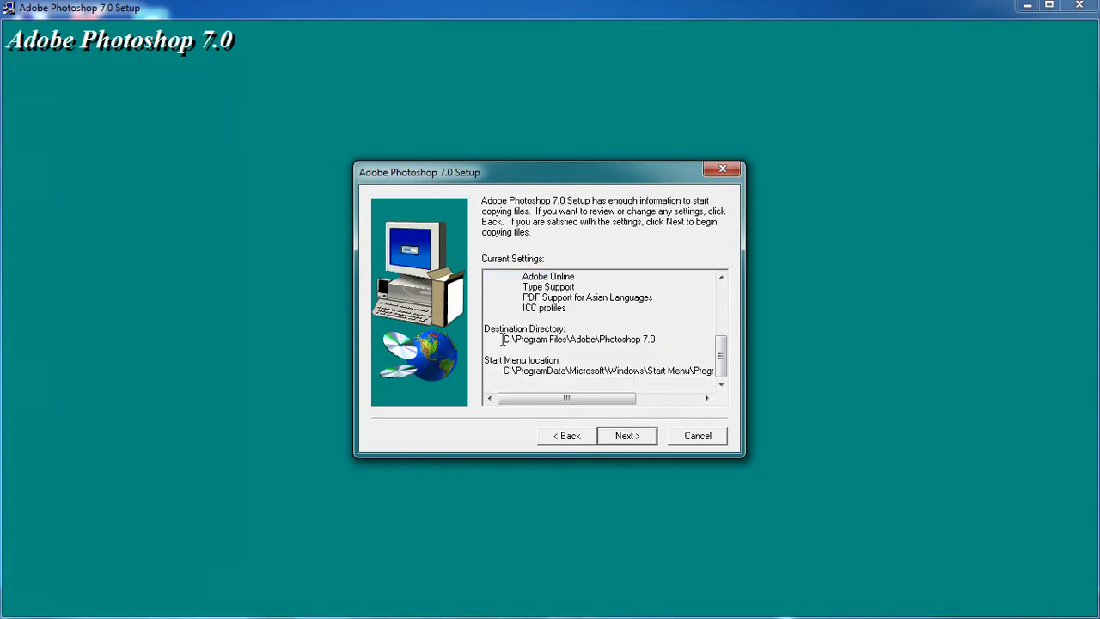
pyautogui.moveTo(504, 339); pyautogui.dragTo(645, 339)
pyautogui.doubleClick(649, 339)
pyautogui.click(668, 337)
pyautogui.click(623, 434)
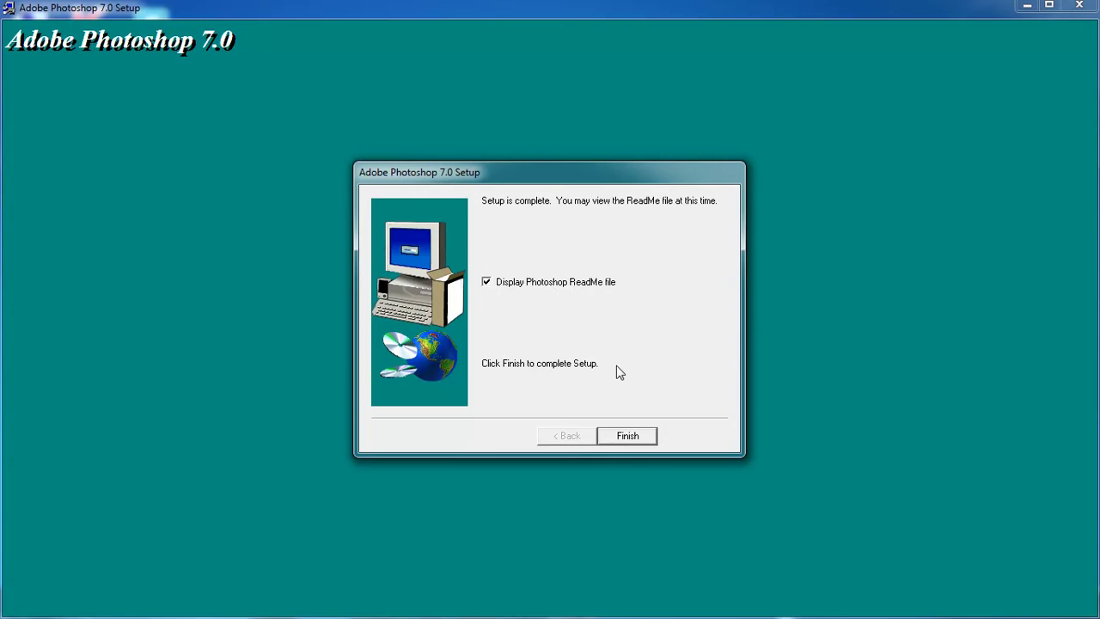
# - Finish the setup with the Photoshop ReadMe file displayed, and dismiss the ReadMe and the setup window
pyautogui.click(633, 437)
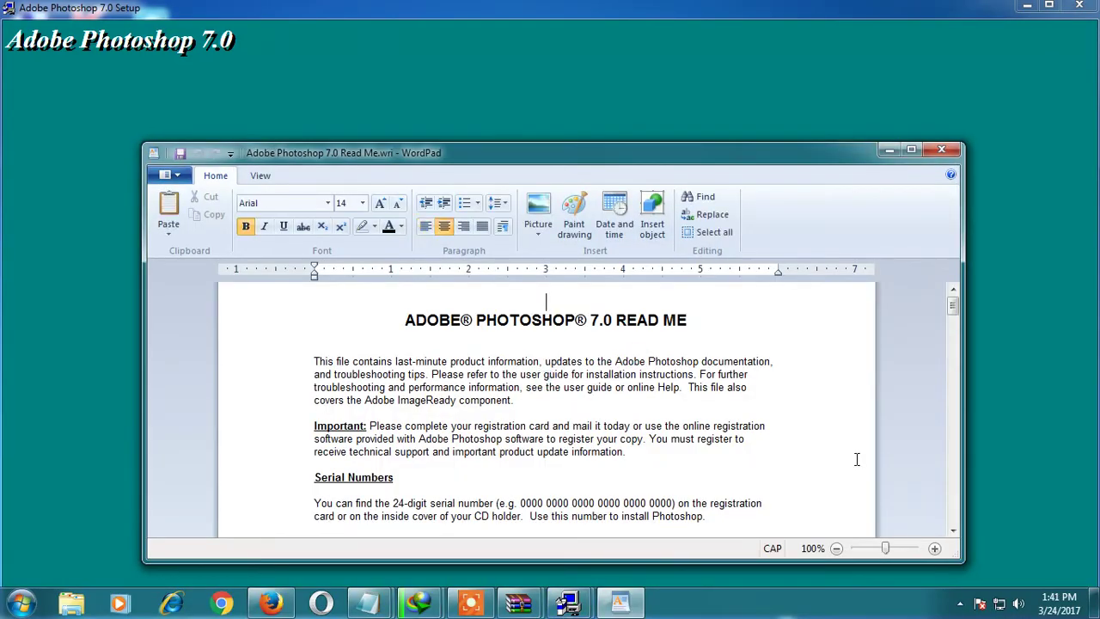
pyautogui.click(942, 150)
pyautogui.click(649, 359)
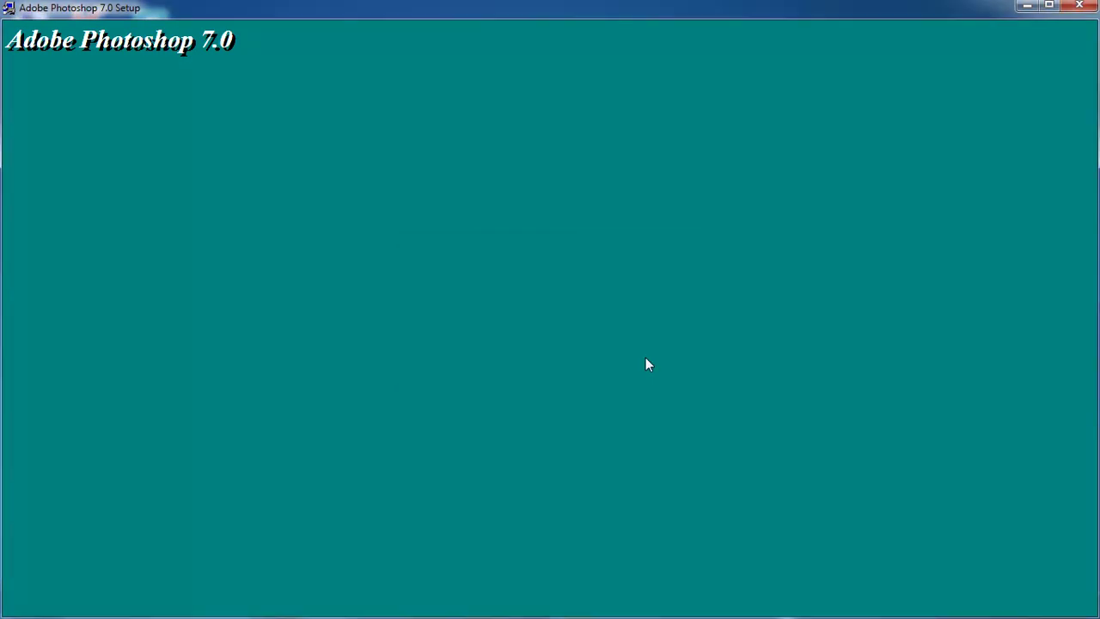
pyautogui.click(1027, 6)
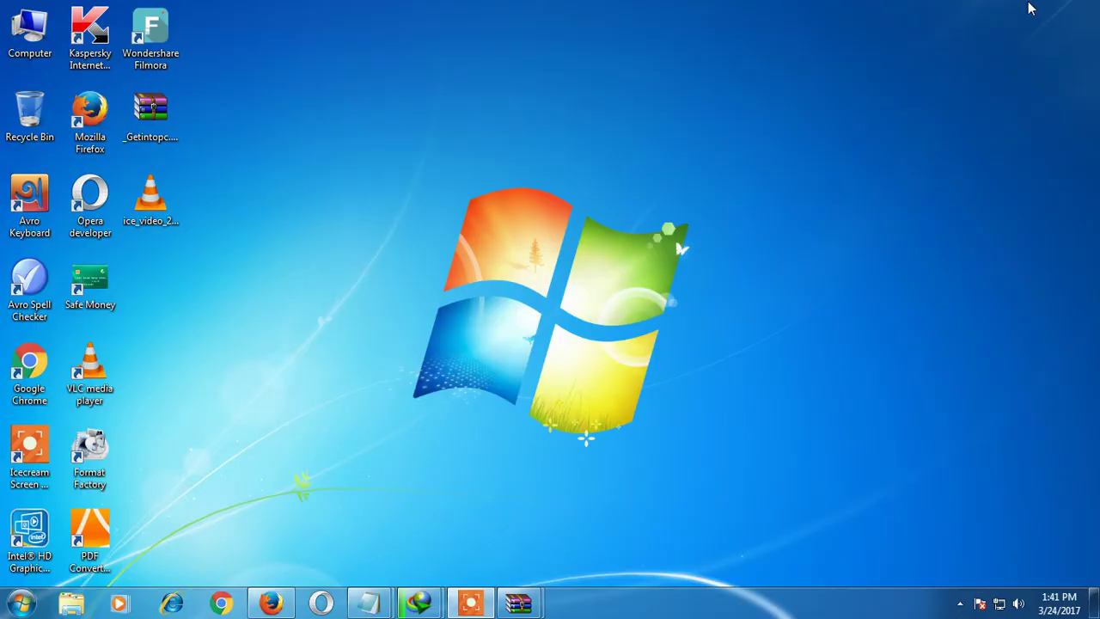
pyautogui.rightClick(303, 162)
pyautogui.click(346, 207)
pyautogui.rightClick(335, 203)
pyautogui.click(369, 246)
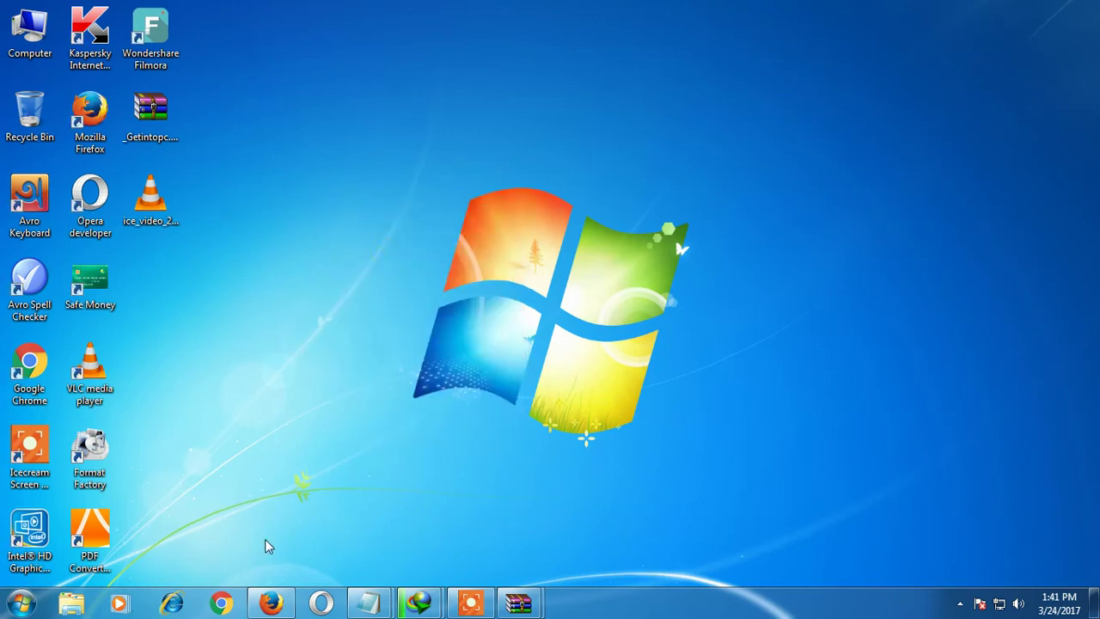
# - Launch Adobe Photoshop 7.0 from the list of all installed programs and dismiss the scratch volume message
pyautogui.click(20, 604)
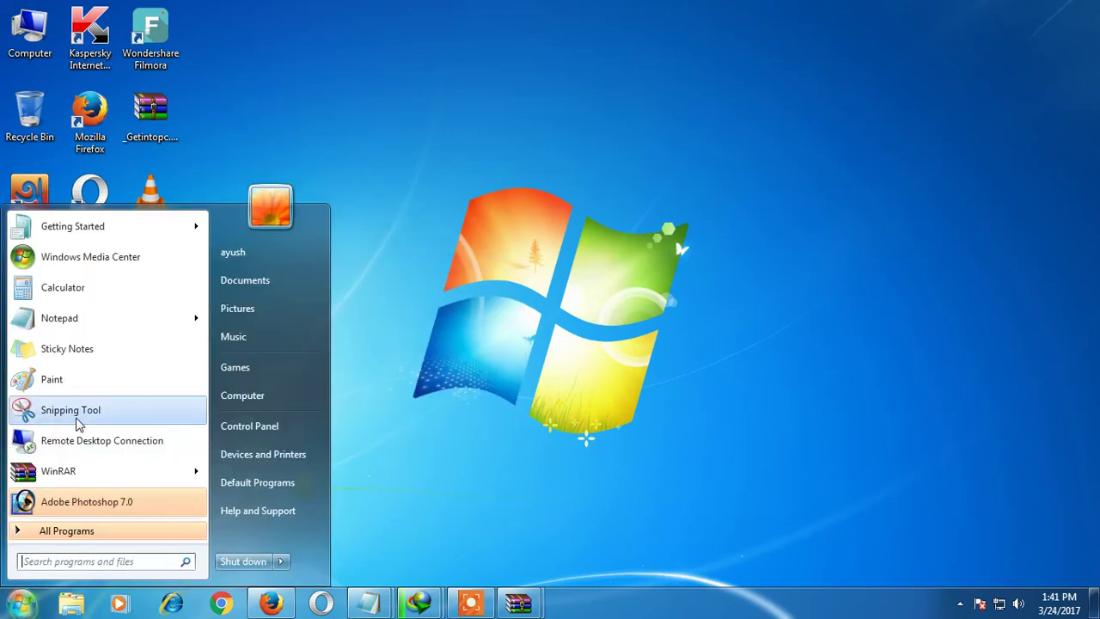
pyautogui.click(78, 531)
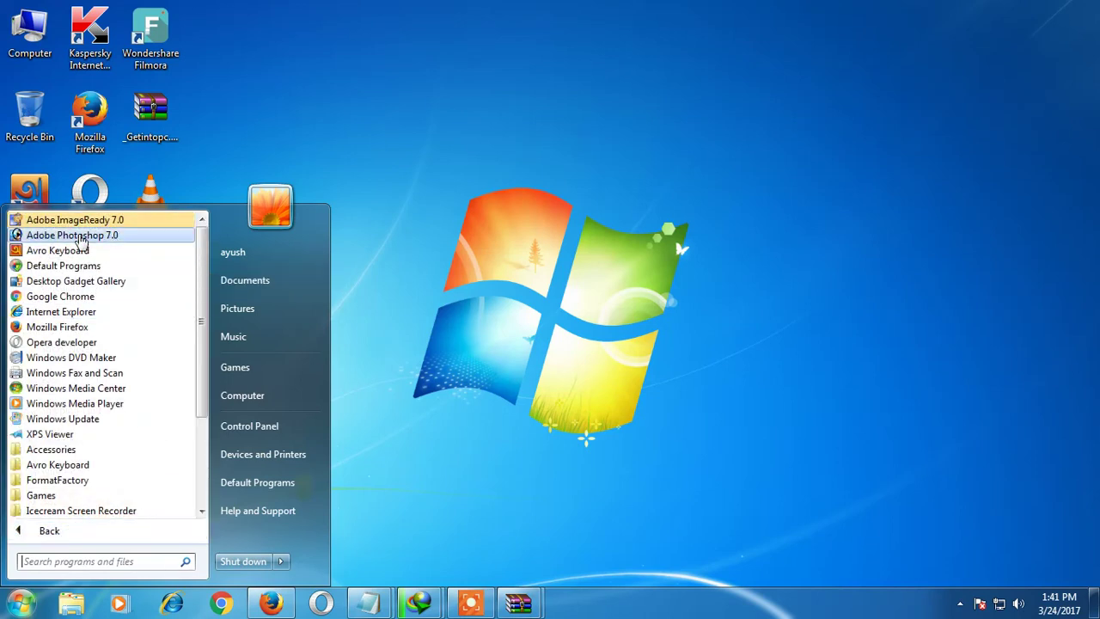
pyautogui.click(79, 236)
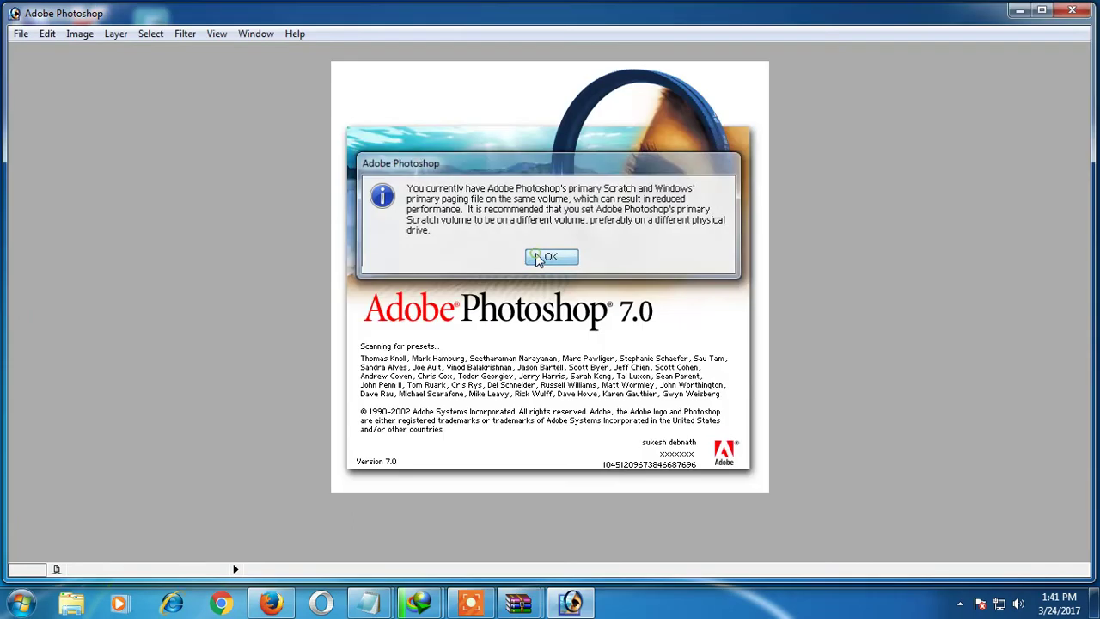
pyautogui.click(549, 256)
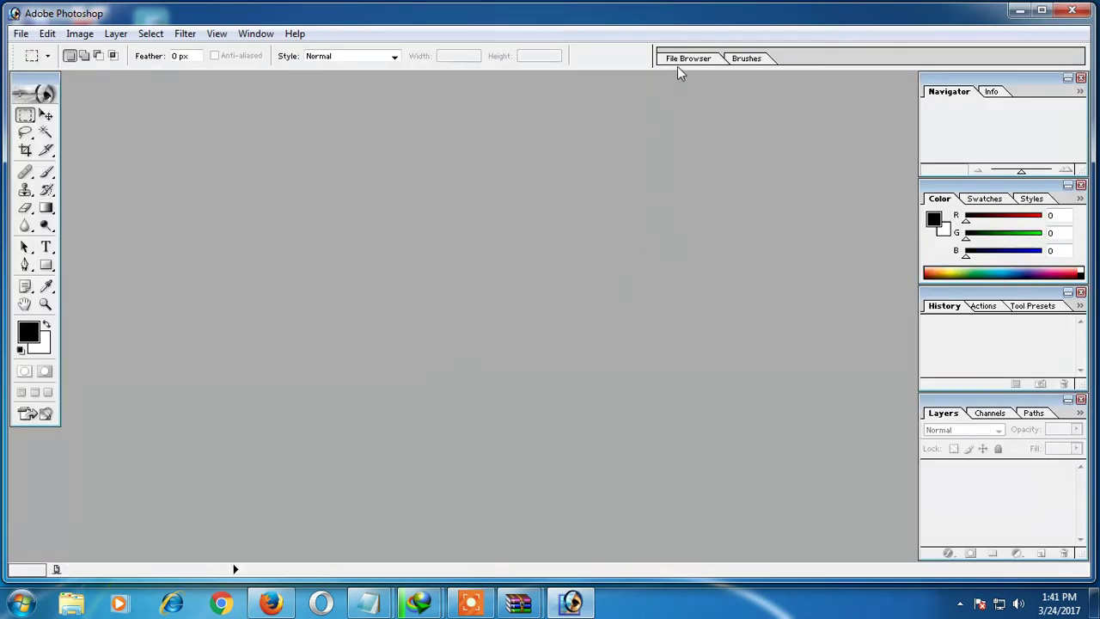
# - Look through the images of the "my file" folder in the File Browser and close Photoshop
pyautogui.click(683, 60)
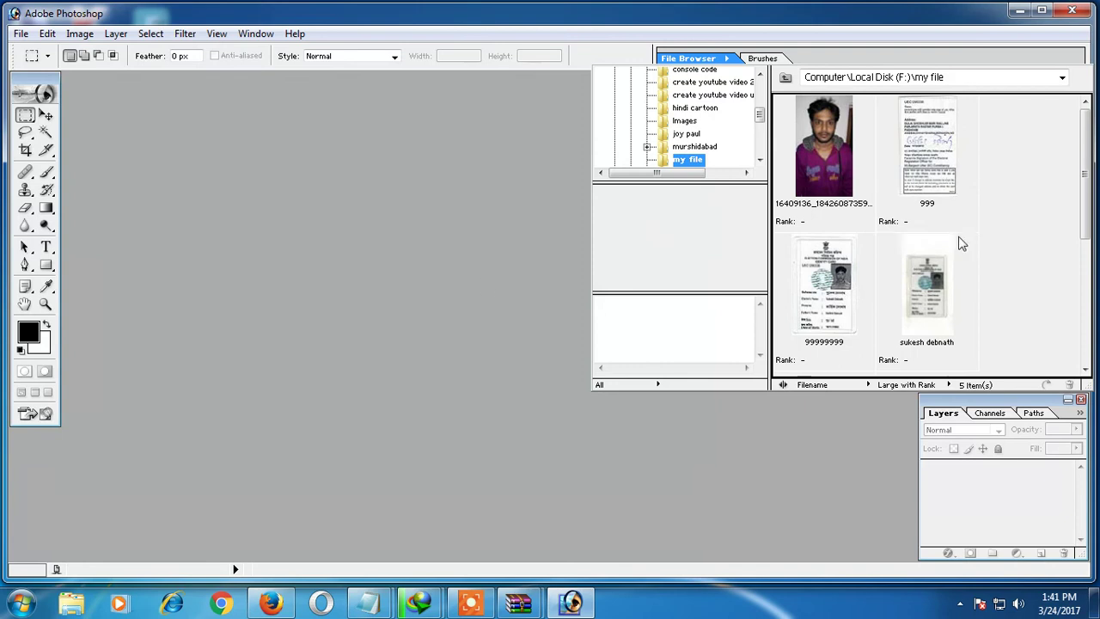
pyautogui.scroll(-2, 961, 244)
pyautogui.scroll(2, 928, 227)
pyautogui.scroll(-2, 812, 181)
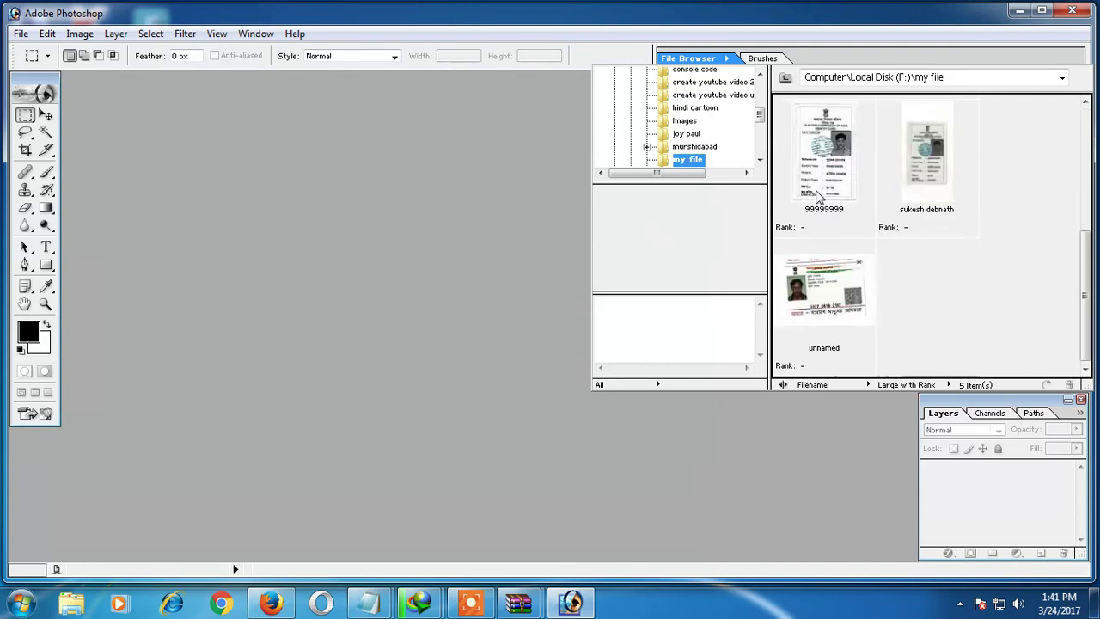
pyautogui.click(1074, 12)
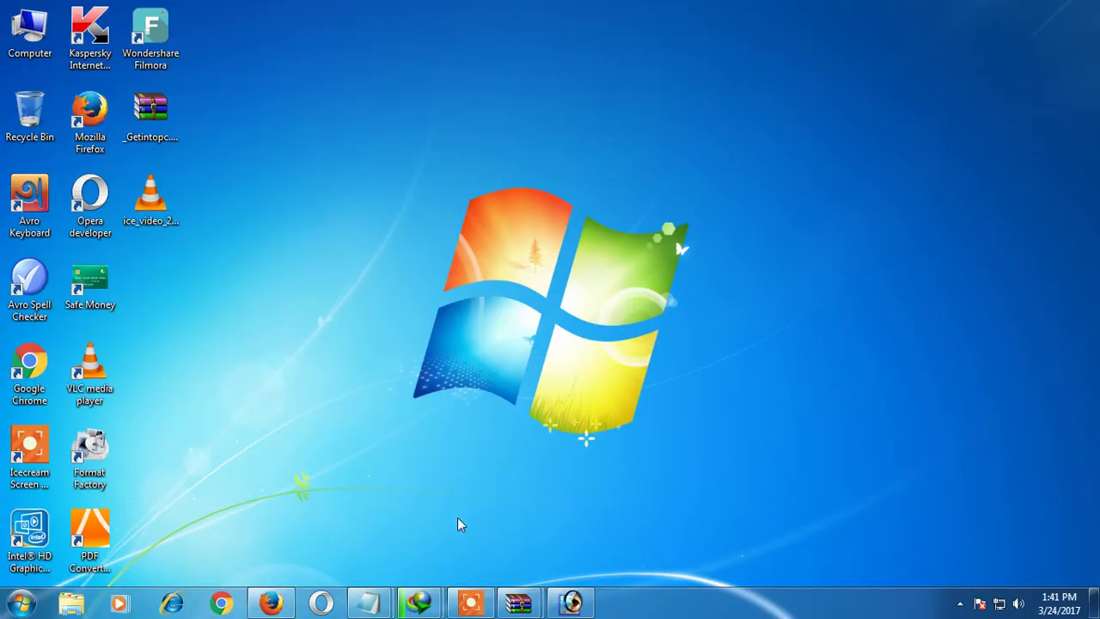
# - Switch to the untitled Notepad note, add the line "THANK YOU FOR WATCHING MY VIDEO" below the last line, and close the note
pyautogui.moveTo(370, 602)
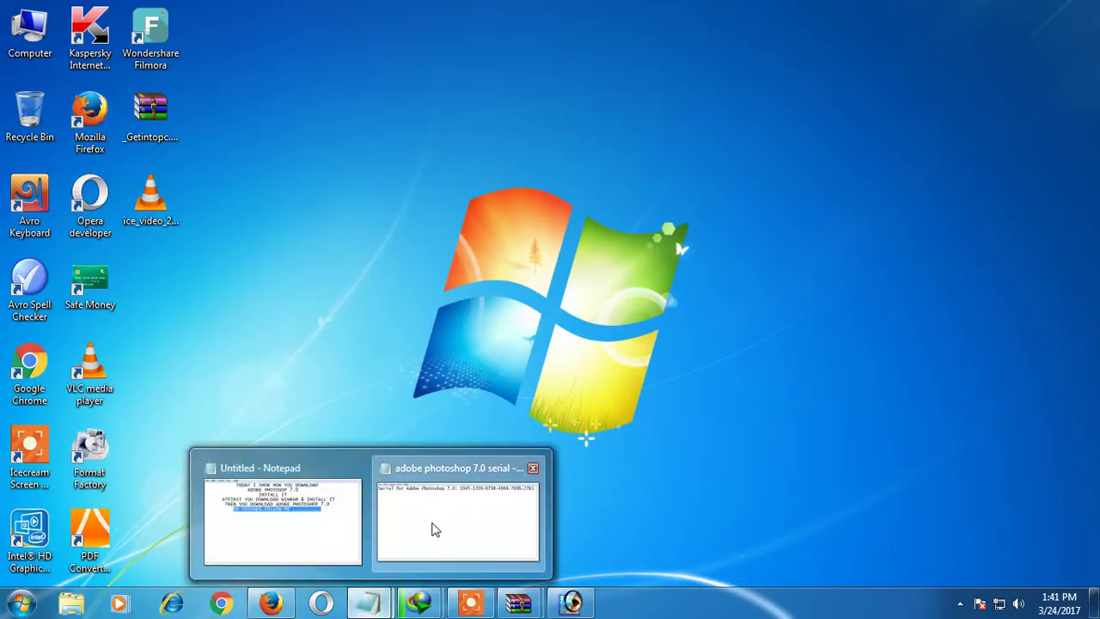
pyautogui.click(434, 530)
pyautogui.click(283, 526)
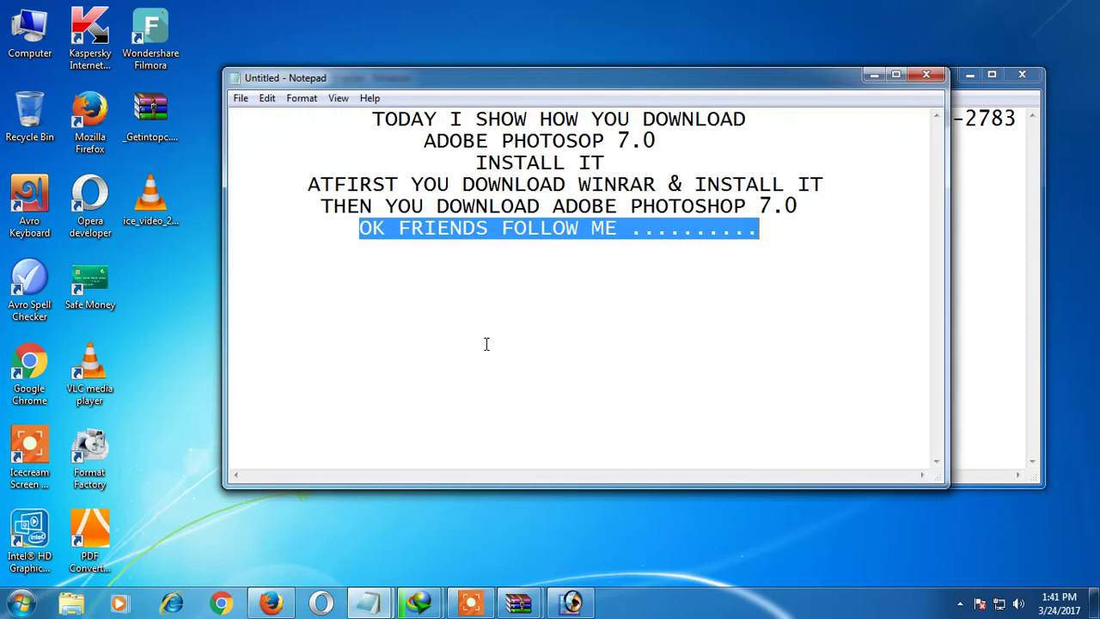
pyautogui.click(718, 285)
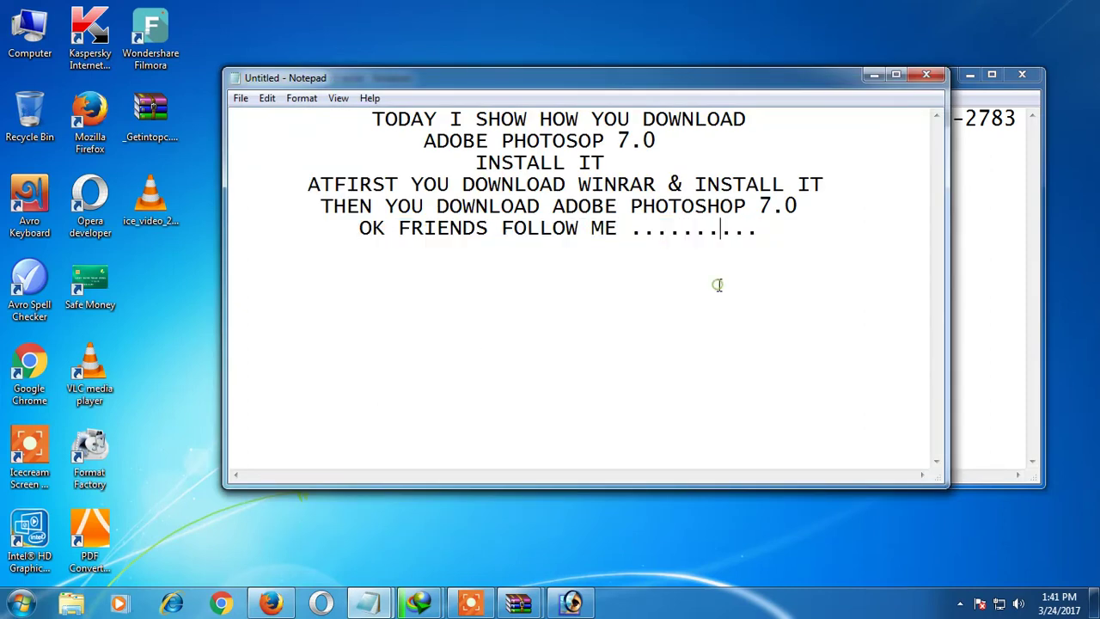
pyautogui.press('Return')
pyautogui.write('THANK YOU F')
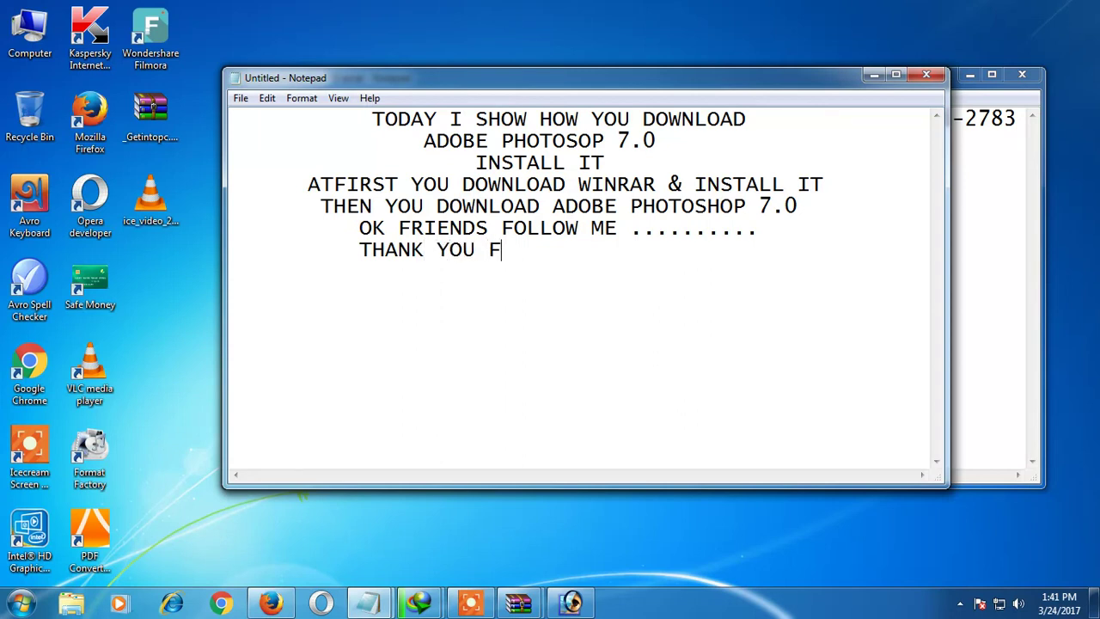
pyautogui.write('OR WATCHING')
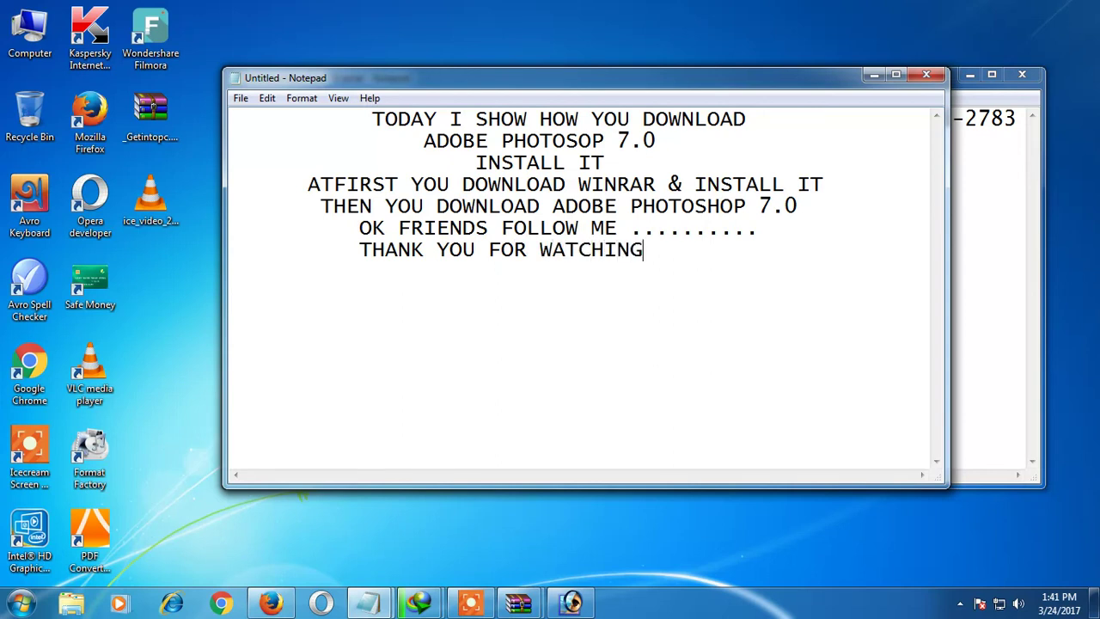
pyautogui.write(' MY VODEO')
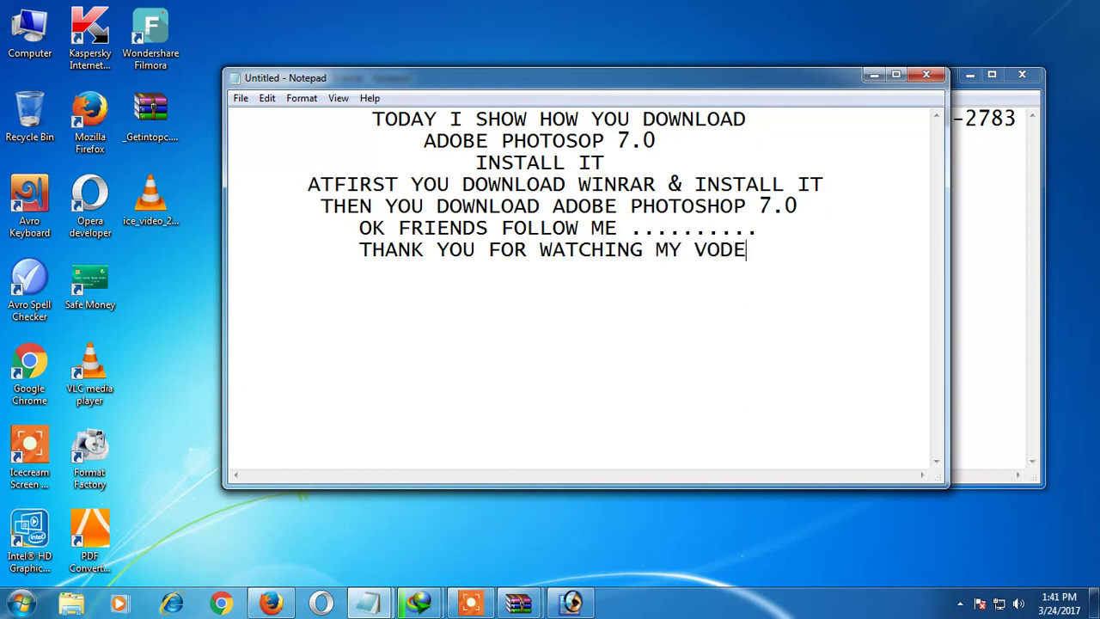
pyautogui.press('BackSpace')
pyautogui.press('BackSpace')
pyautogui.press('BackSpace')
pyautogui.press('BackSpace')
pyautogui.write('IDEO')
pyautogui.click(921, 79)
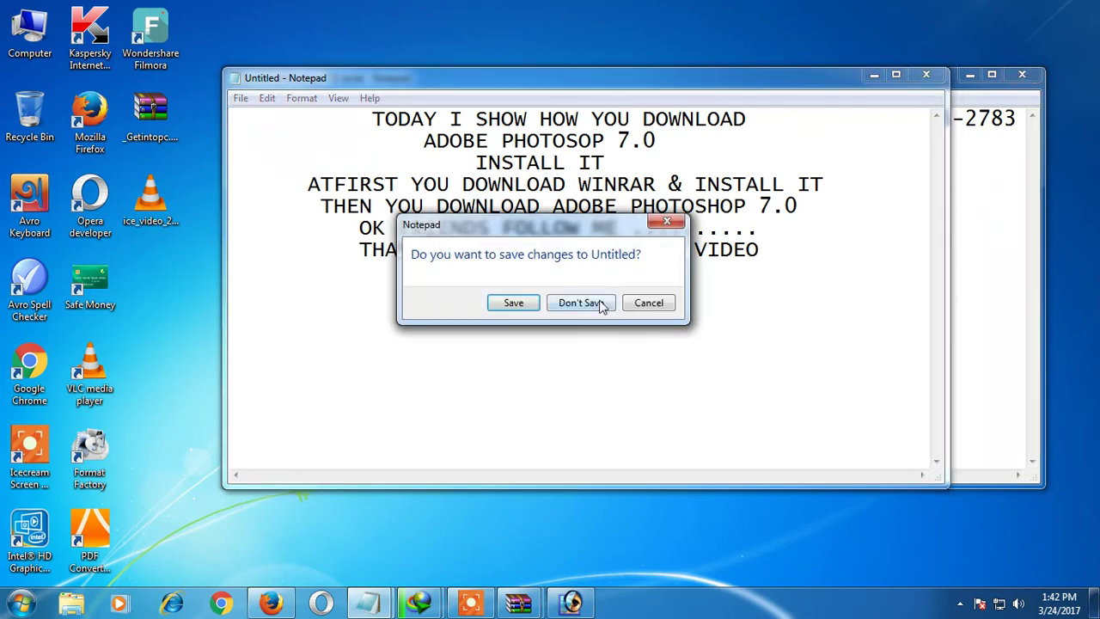